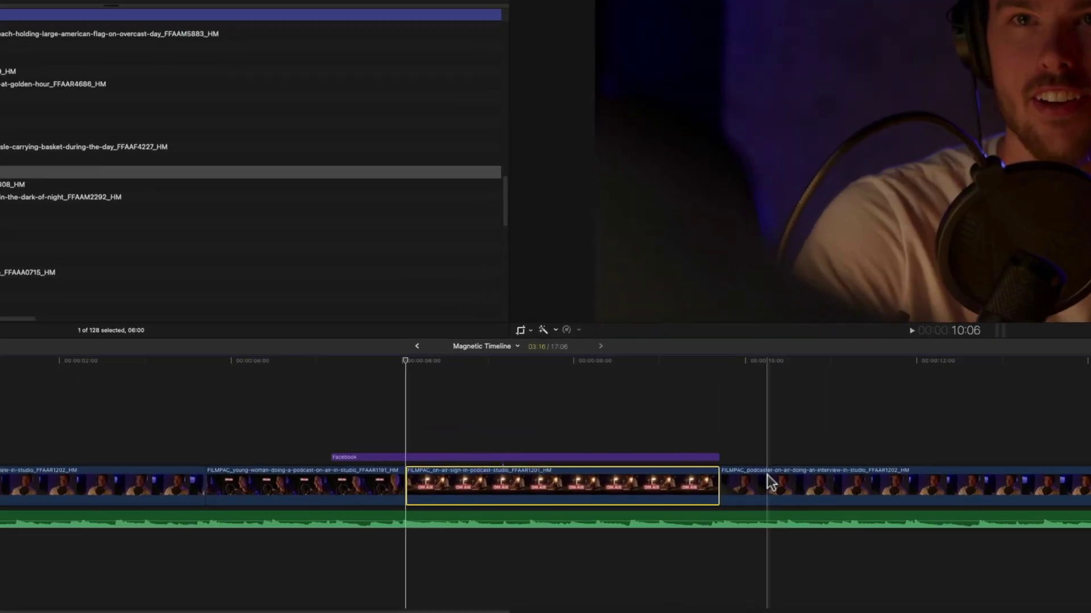
# Step: Drag the podcaster interview clip ahead of the ON AIR sign clip in the primary storyline
pyautogui.moveTo(767, 475); pyautogui.dragTo(475, 486)
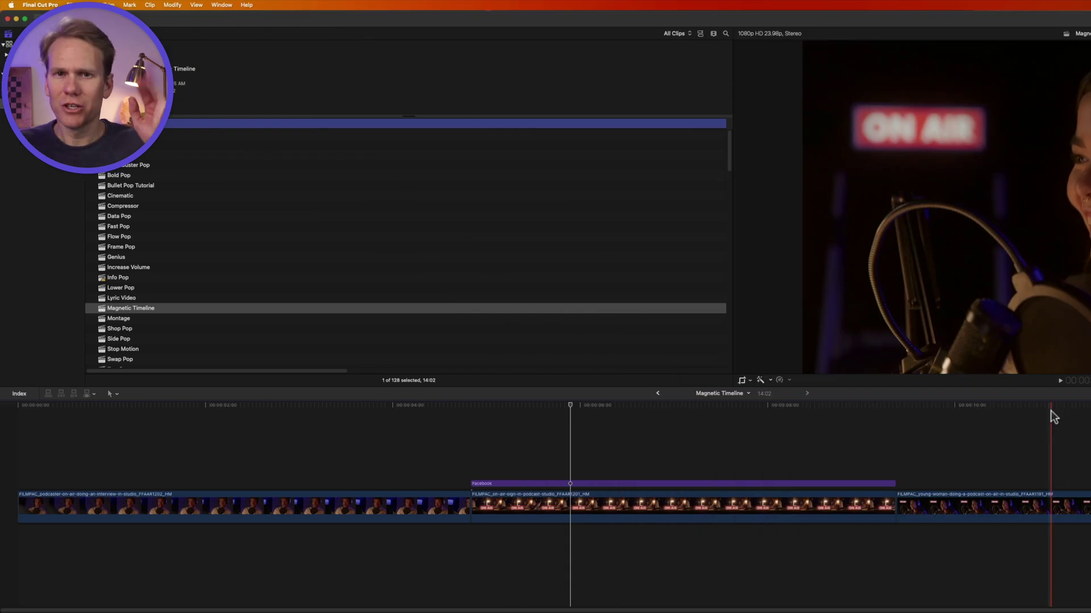
# Step: Insert a gap clip at the very start of the timeline with Option-W
pyautogui.click(169, 482)
pyautogui.press('Home')
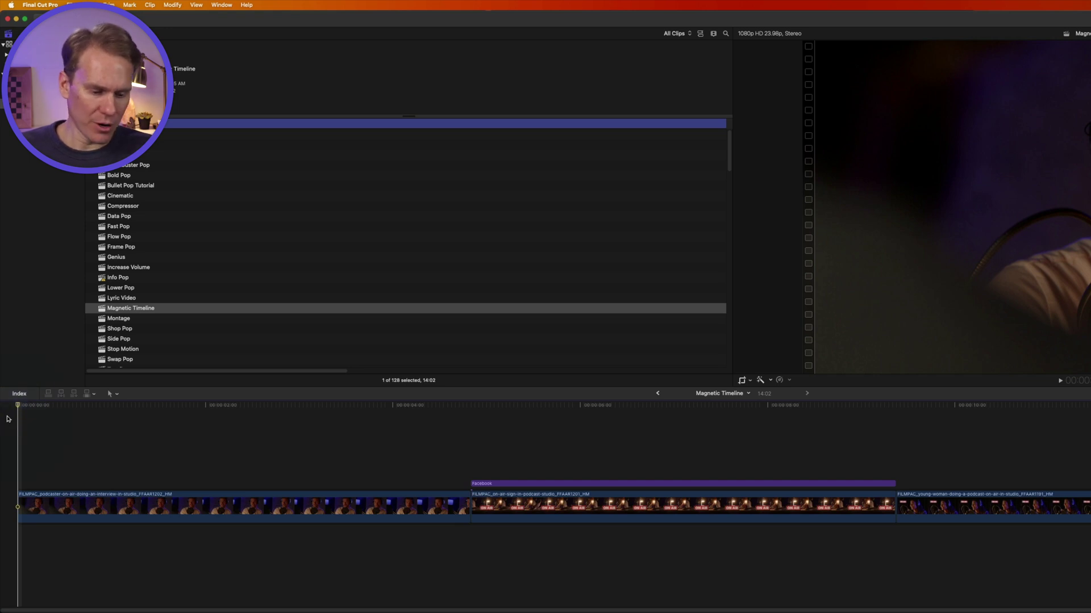
pyautogui.hotkey('alt', 'w')
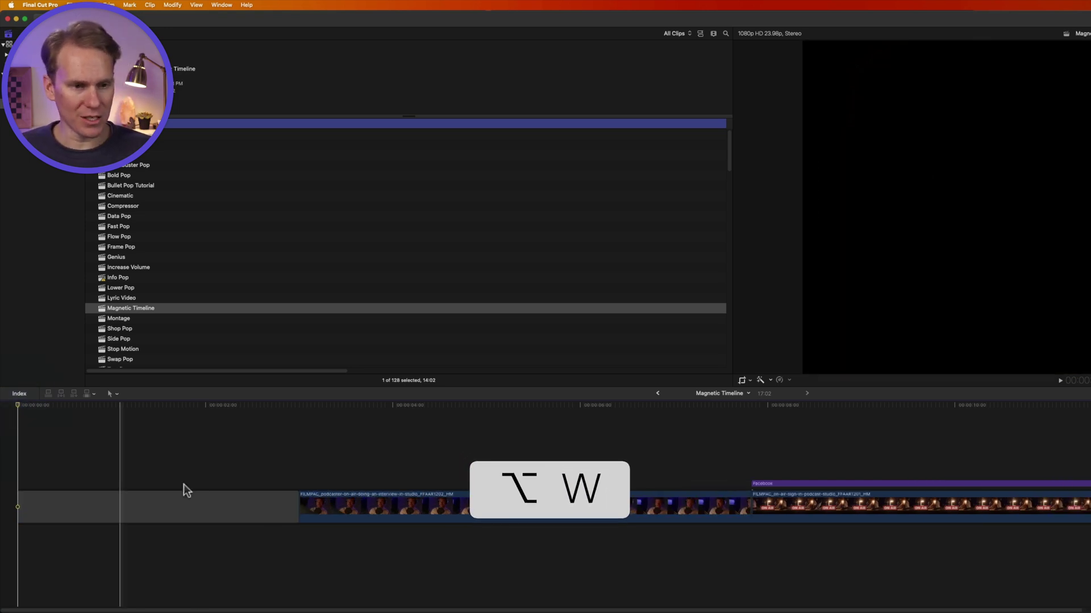
# Step: Stack the podcaster, ON AIR and young-woman clips above the storyline, undoing the last move
pyautogui.moveTo(312, 514); pyautogui.dragTo(112, 471)
pyautogui.moveTo(603, 500); pyautogui.dragTo(562, 501)
pyautogui.moveTo(640, 481); pyautogui.dragTo(215, 414)
pyautogui.moveTo(667, 508); pyautogui.dragTo(410, 461)
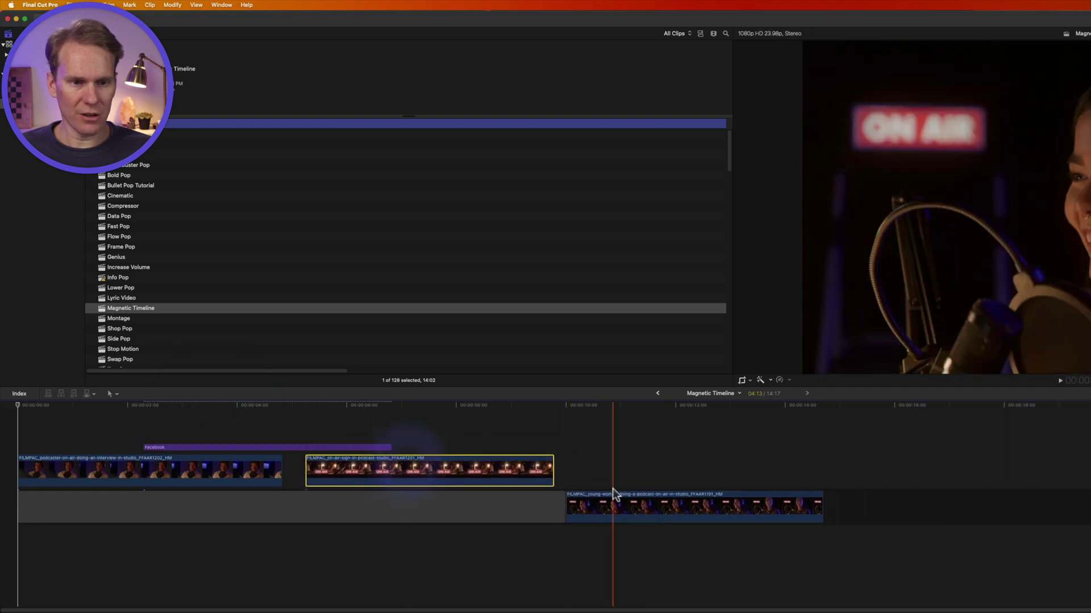
pyautogui.moveTo(590, 508); pyautogui.dragTo(375, 464)
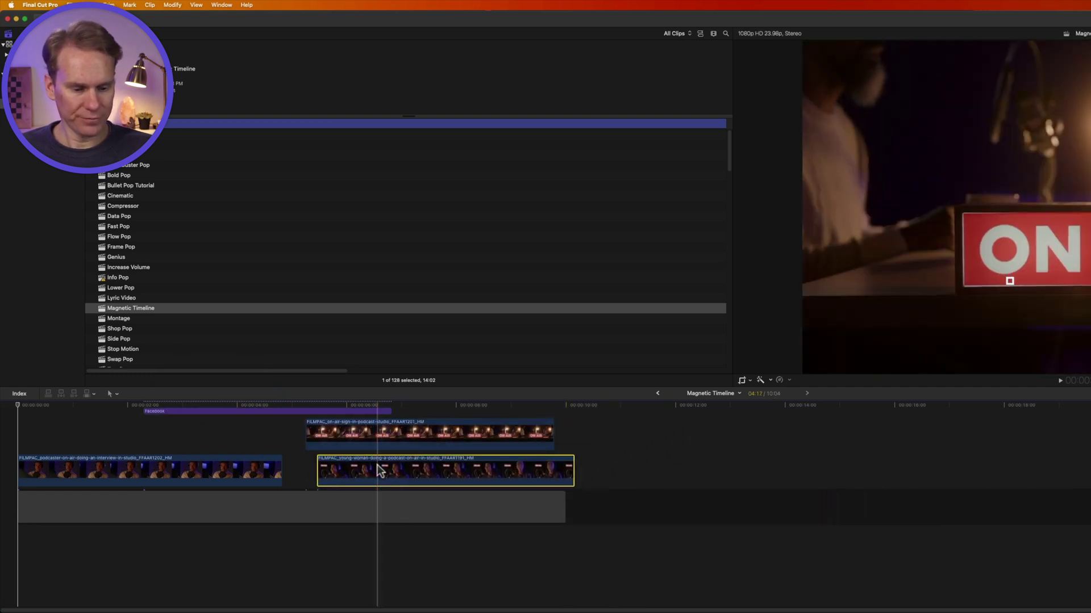
pyautogui.press('super+equal')
pyautogui.moveTo(460, 472); pyautogui.dragTo(554, 471)
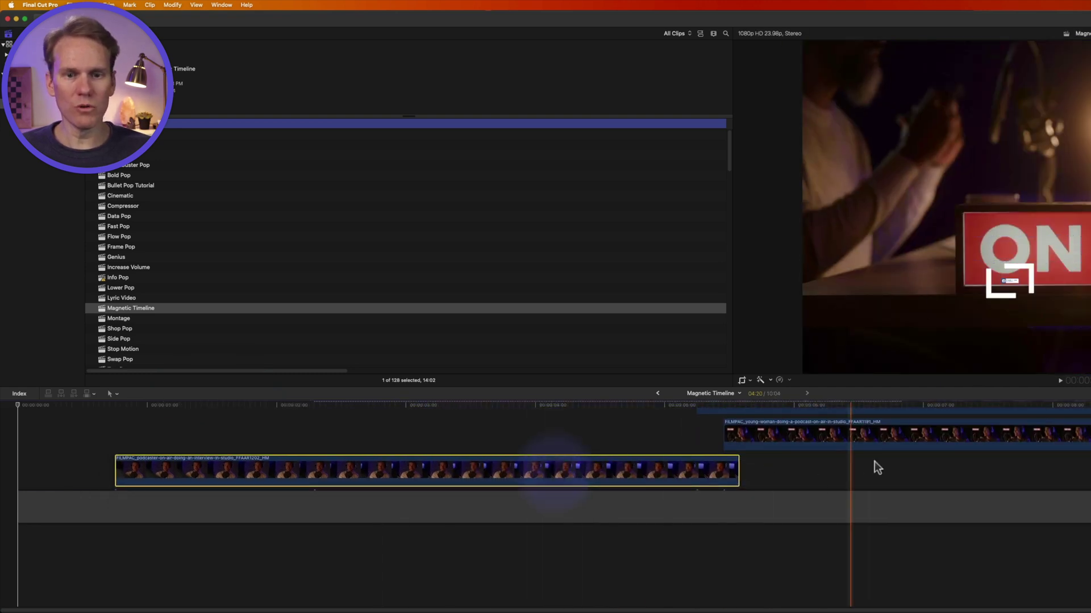
pyautogui.press('super+z')
pyautogui.press('super+z')
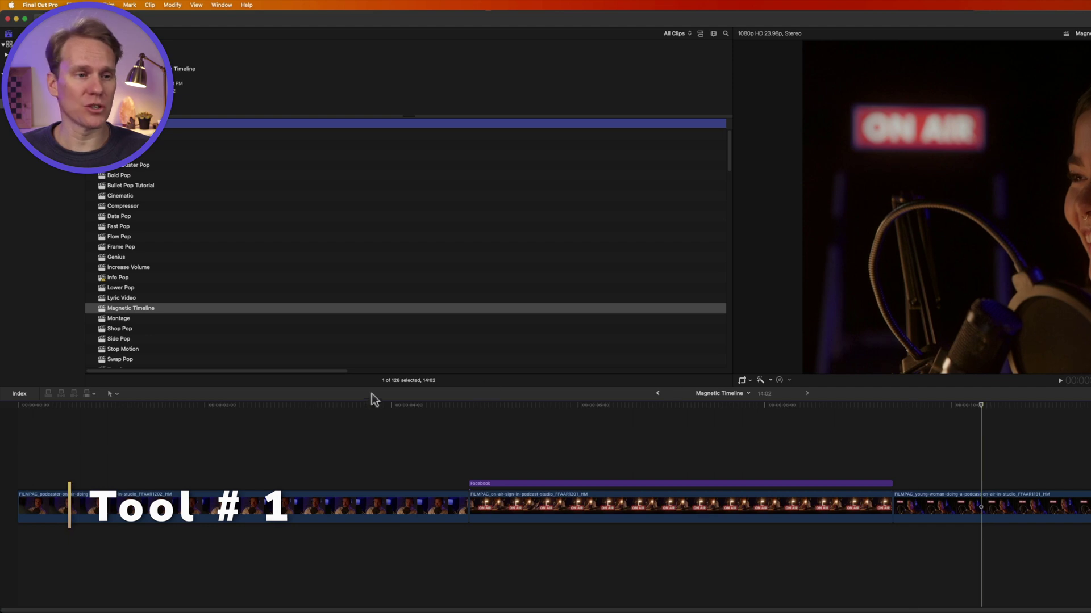
# Step: Switch to the Position tool (P) so clips move freely and leave gaps
pyautogui.click(114, 393)
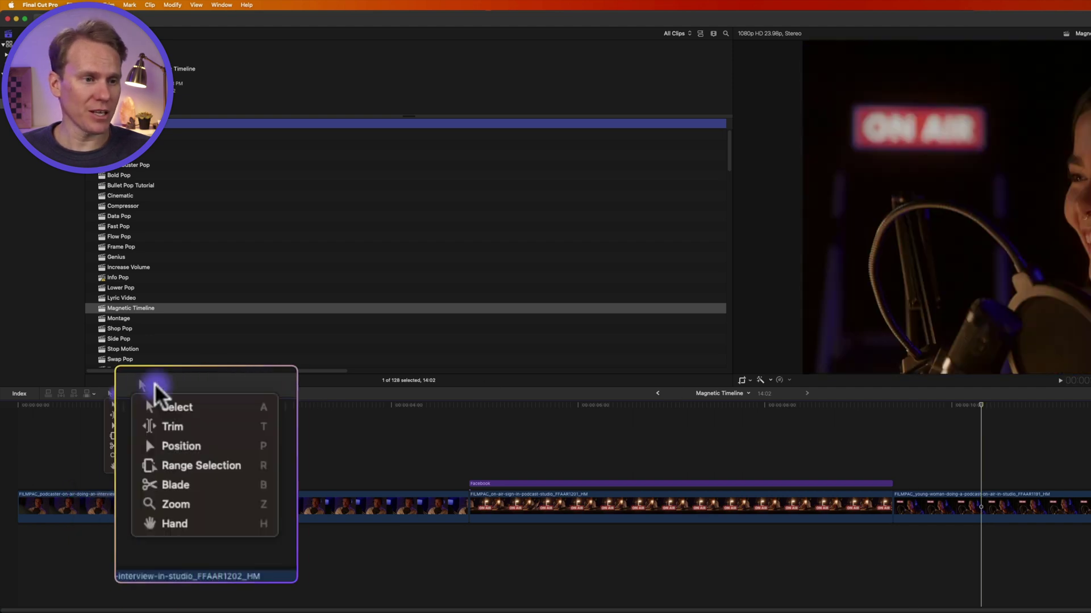
pyautogui.click(191, 447)
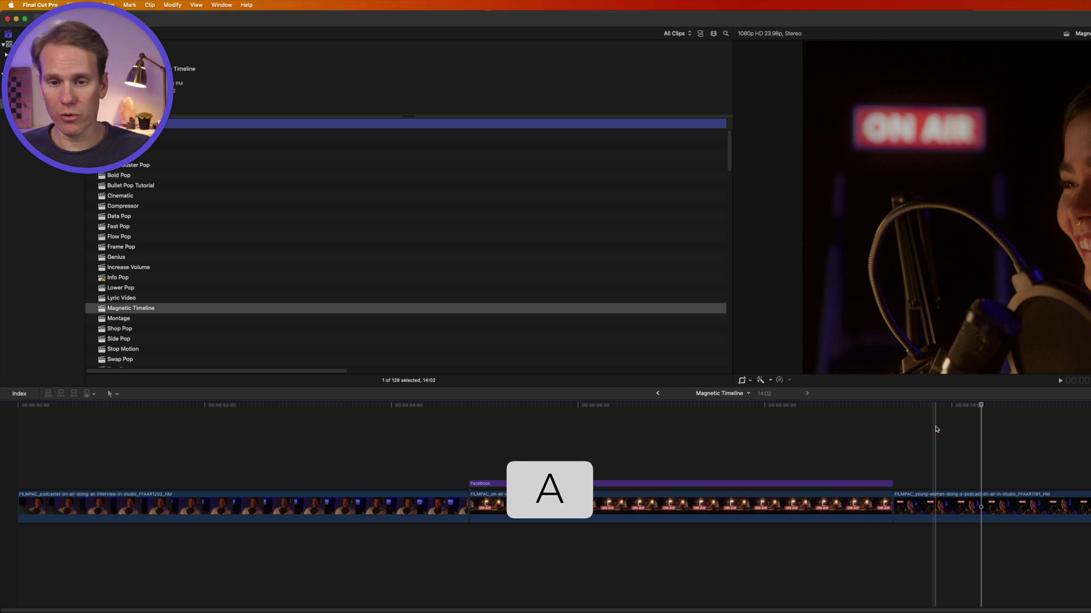
pyautogui.press('p')
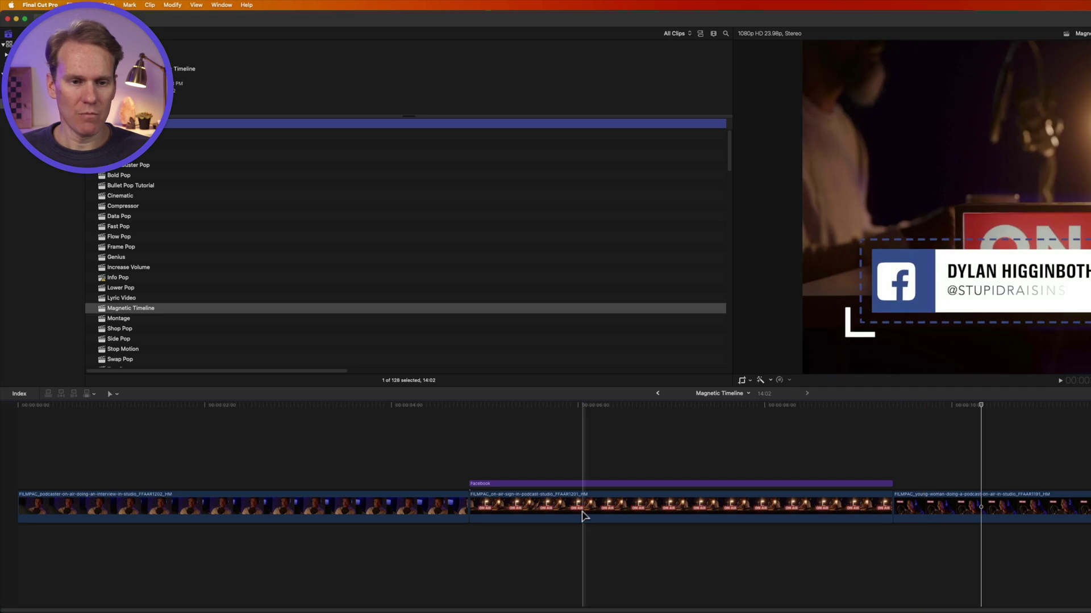
# Step: Slide the ON AIR clip later along the storyline, then lift the young-woman clip above it
pyautogui.moveTo(591, 514); pyautogui.dragTo(371, 510)
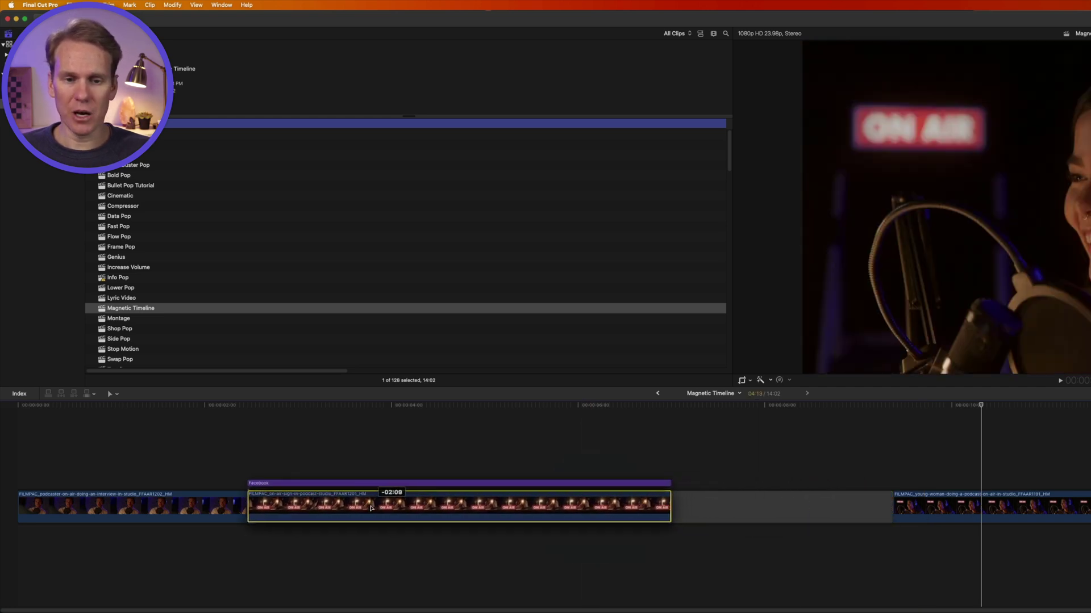
pyautogui.moveTo(371, 509); pyautogui.dragTo(920, 510)
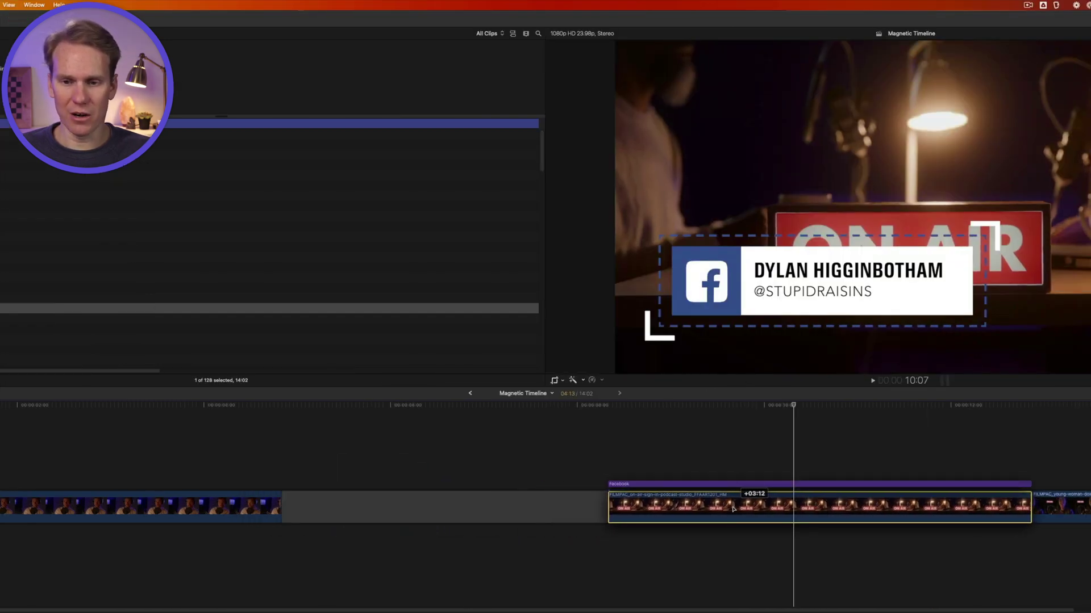
pyautogui.moveTo(733, 510); pyautogui.dragTo(679, 507)
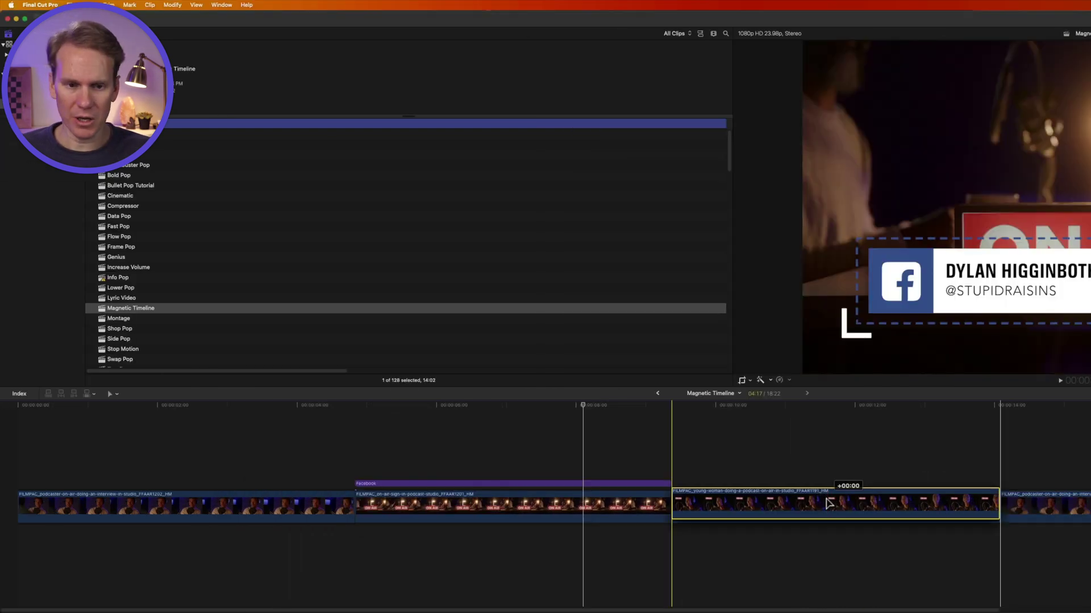
pyautogui.moveTo(828, 500); pyautogui.dragTo(339, 459)
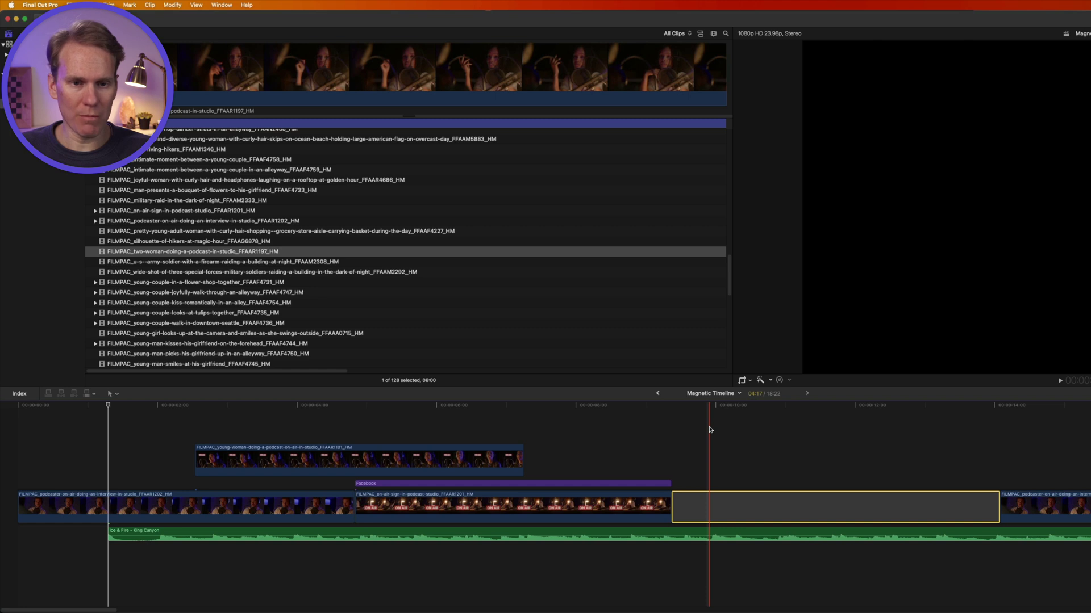
# Step: Replace the storyline gap with the two-woman podcast clip from the browser, replacing from start
pyautogui.press('a')
pyautogui.click(280, 253)
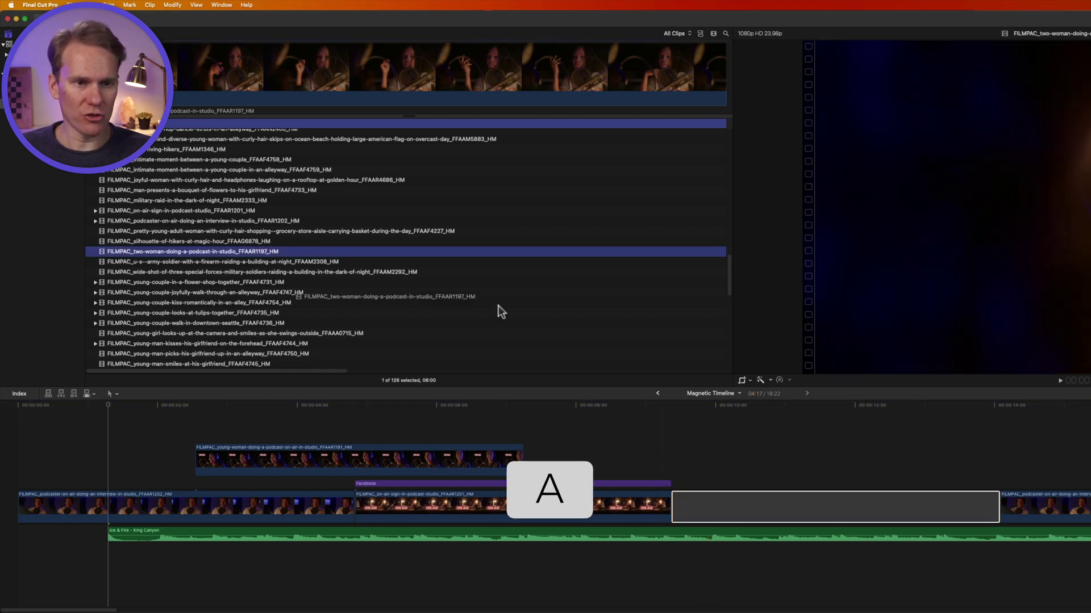
pyautogui.moveTo(659, 402); pyautogui.dragTo(735, 499)
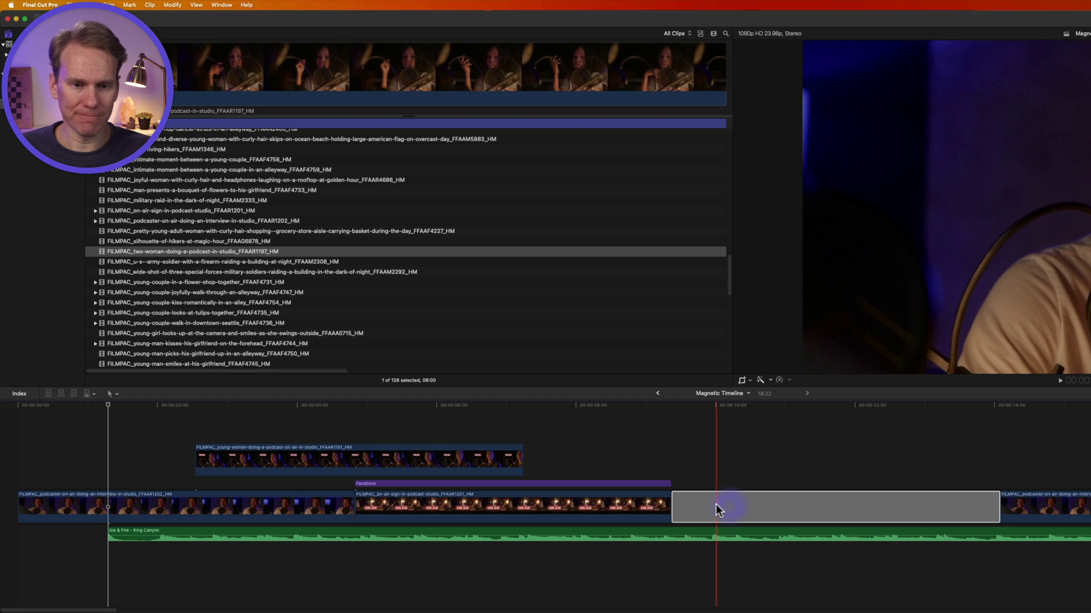
pyautogui.moveTo(716, 504); pyautogui.dragTo(716, 504)
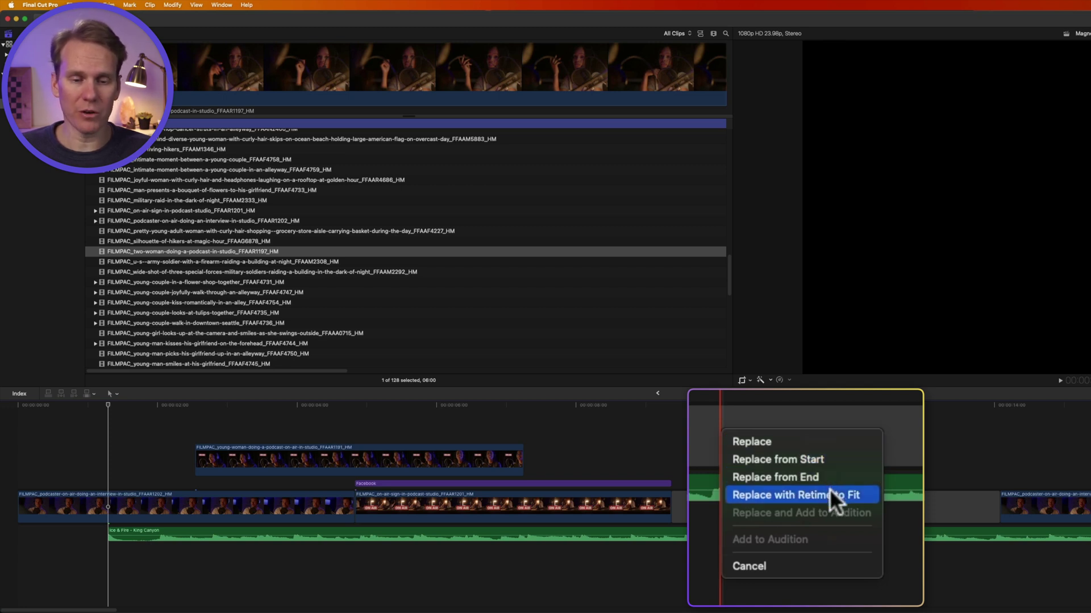
pyautogui.click(799, 454)
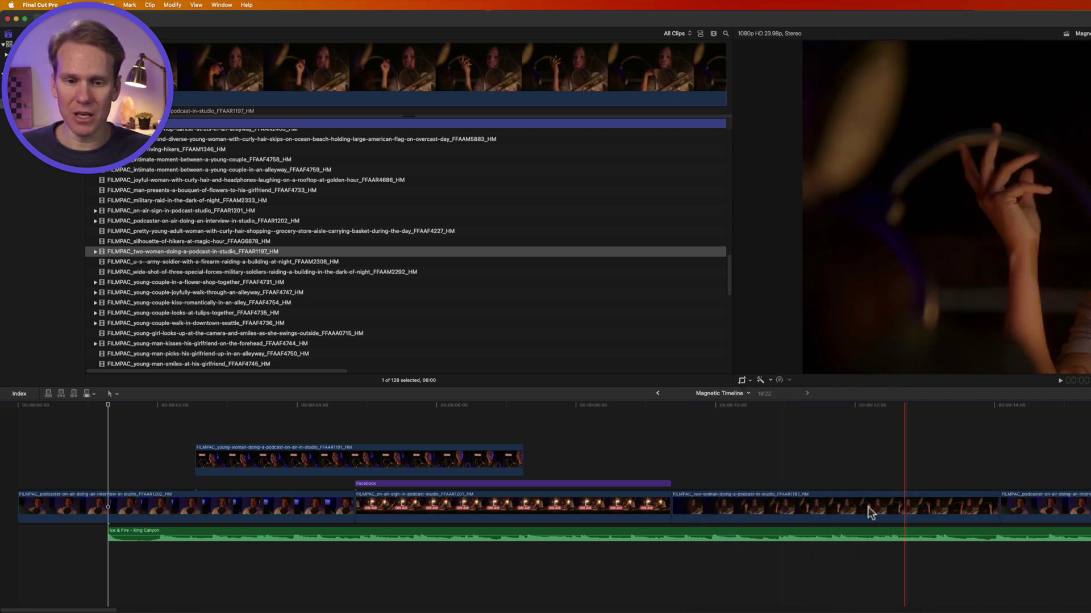
pyautogui.click(747, 508)
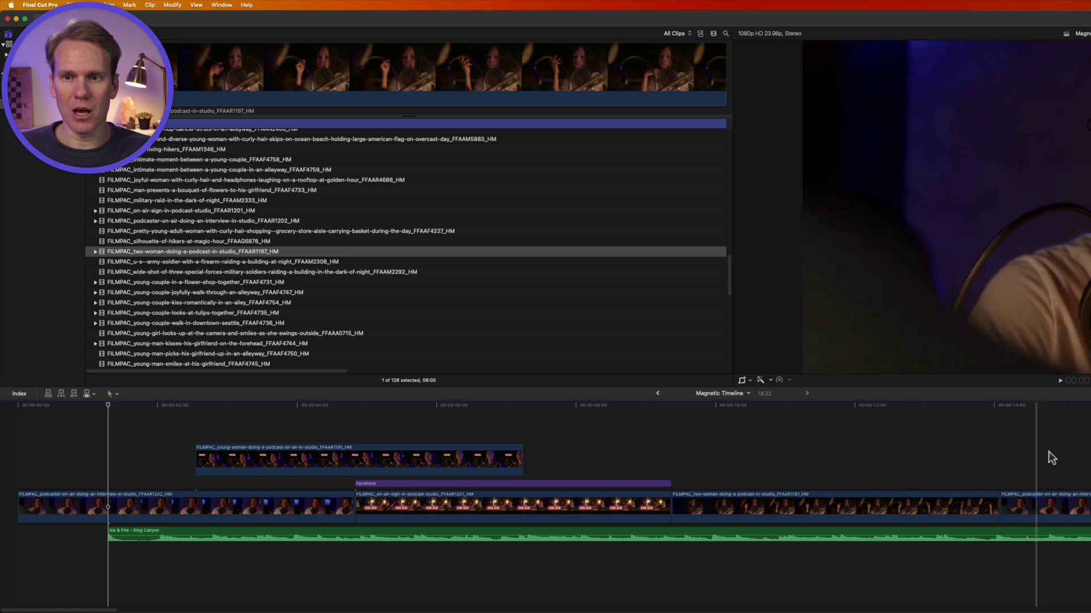
# Step: Drag the two-woman clip's end point left, leaving a short gap before the podcaster clip
pyautogui.click(849, 508)
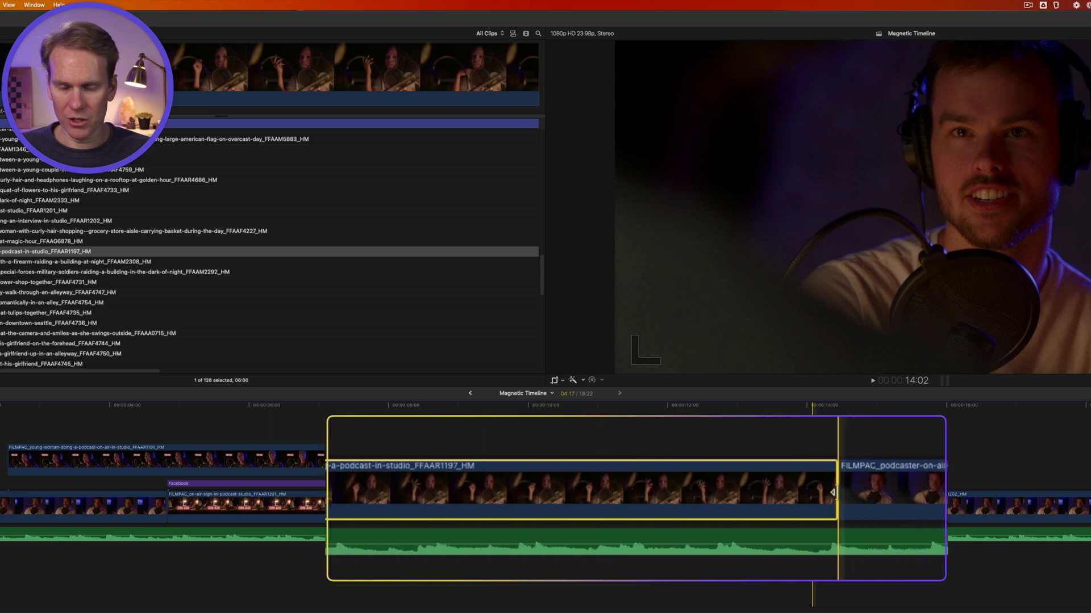
pyautogui.click(807, 509)
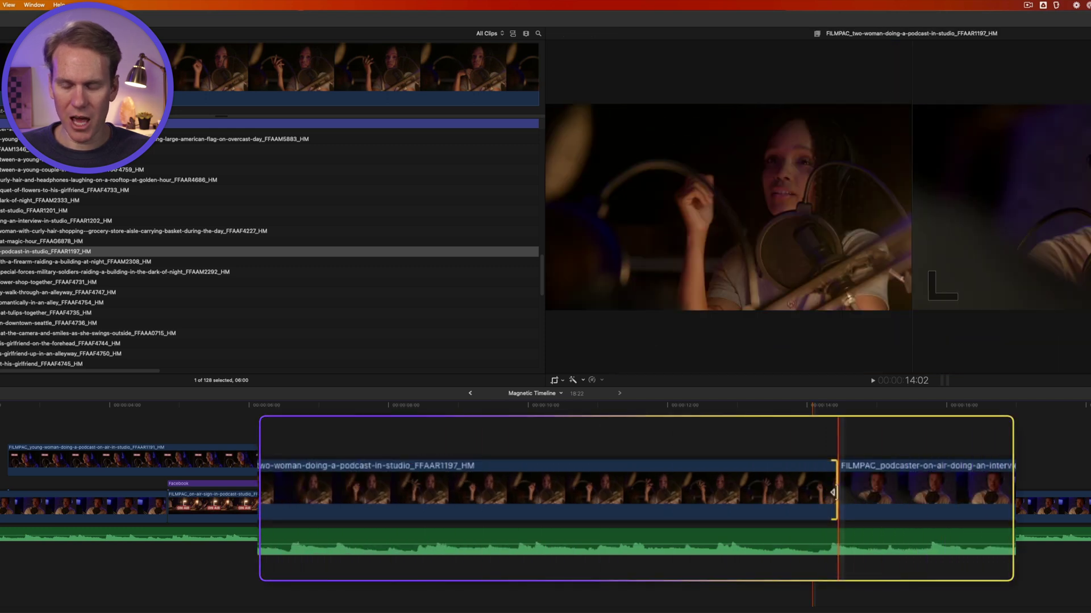
pyautogui.moveTo(827, 494); pyautogui.dragTo(598, 495)
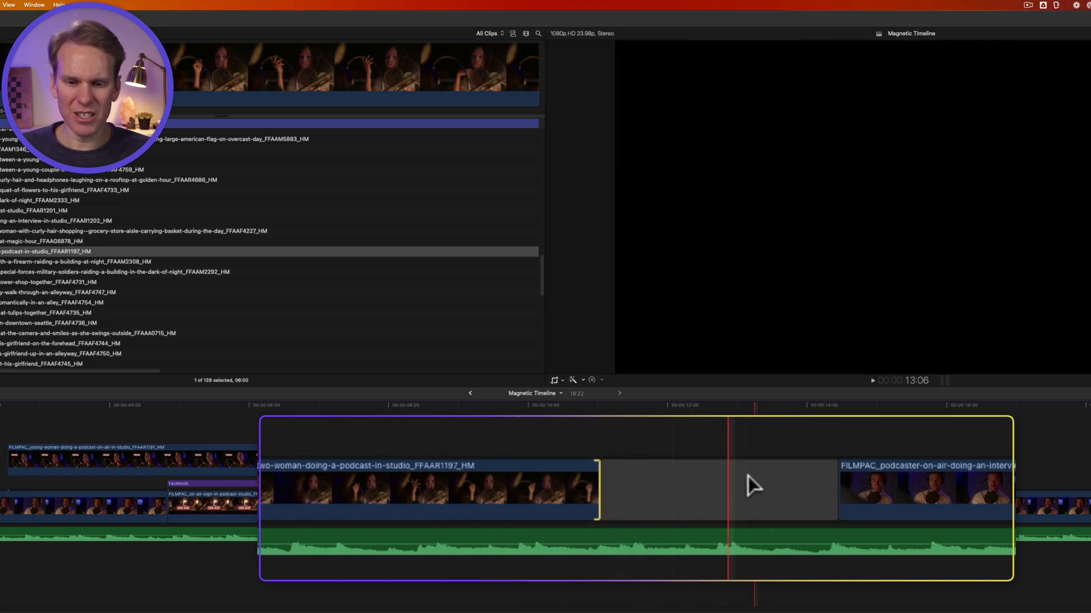
pyautogui.press('super+minus')
pyautogui.press('super+minus')
pyautogui.press('super+minus')
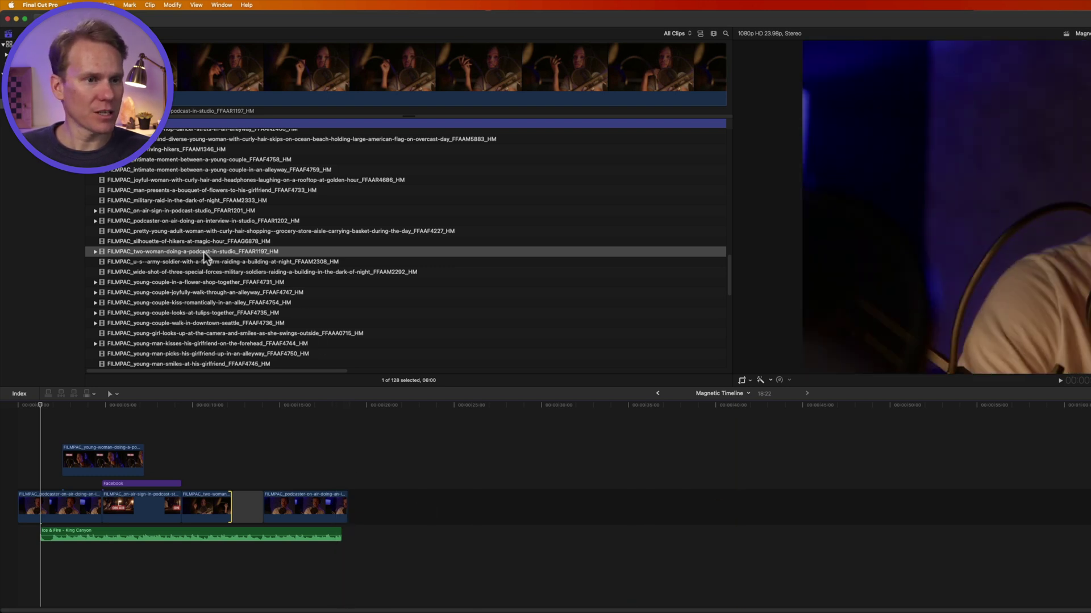
# Step: Try connecting the two-woman clip above the storyline with Q, then undo it
pyautogui.moveTo(203, 251); pyautogui.dragTo(680, 457)
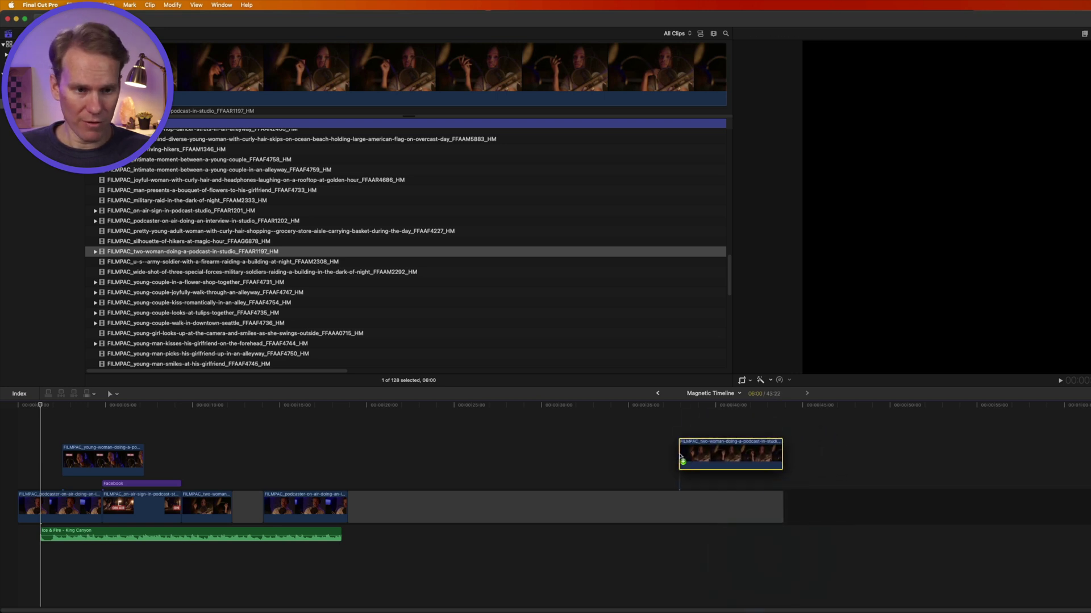
pyautogui.press('Escape')
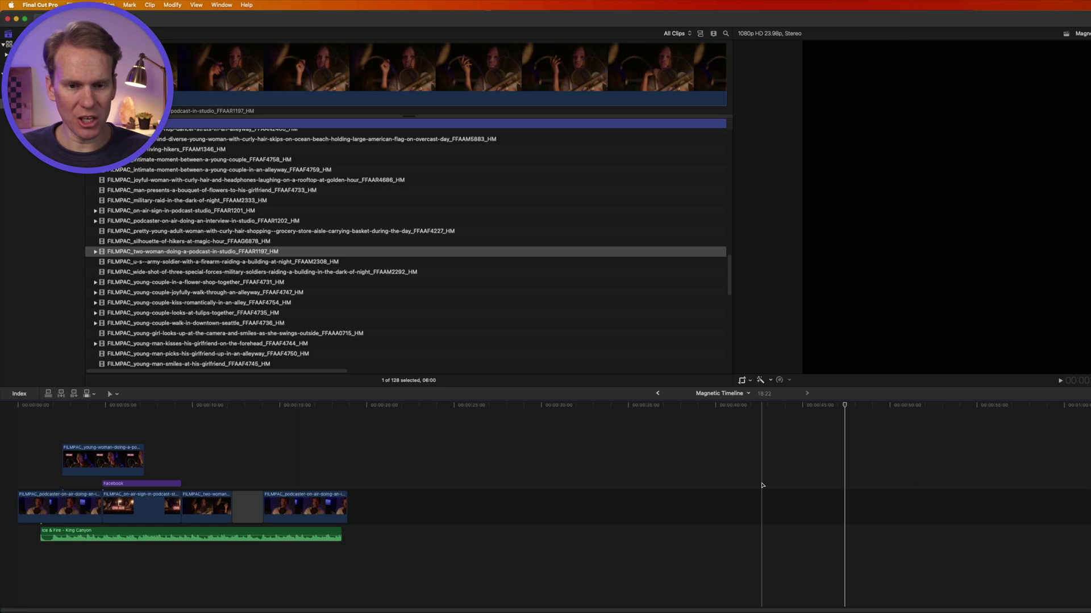
pyautogui.press('q')
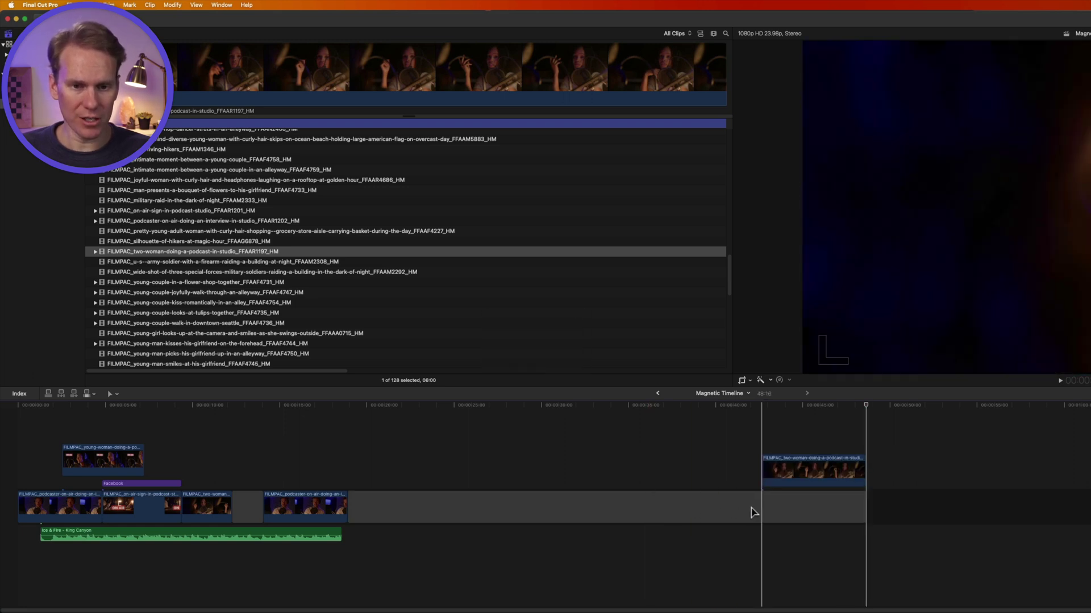
pyautogui.press('super+z')
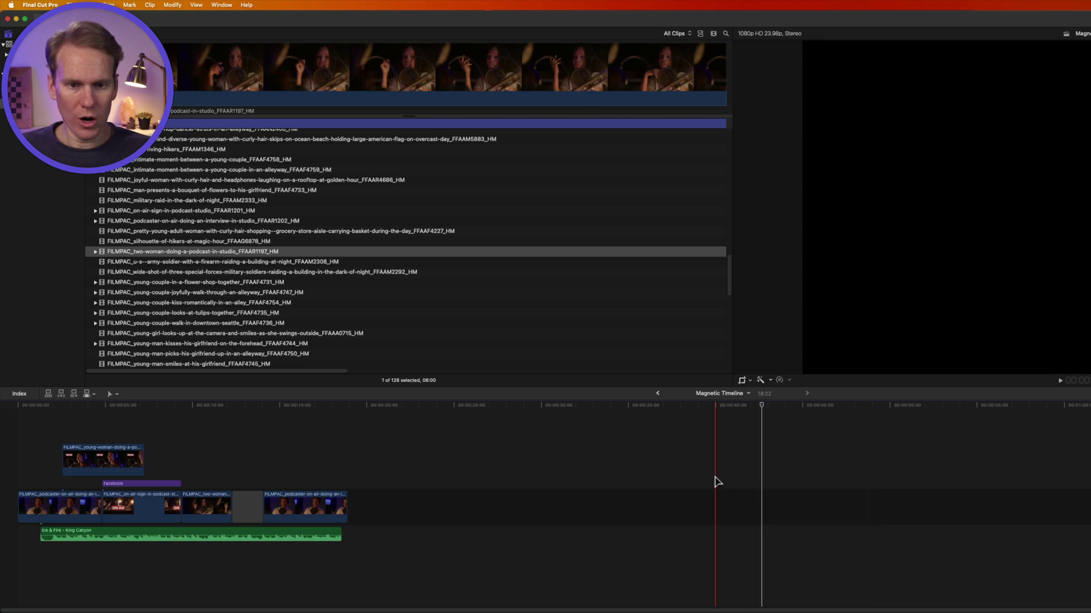
# Step: Try inserting the two-woman clip with W, undo it, and park the playhead near 10 seconds
pyautogui.press('w')
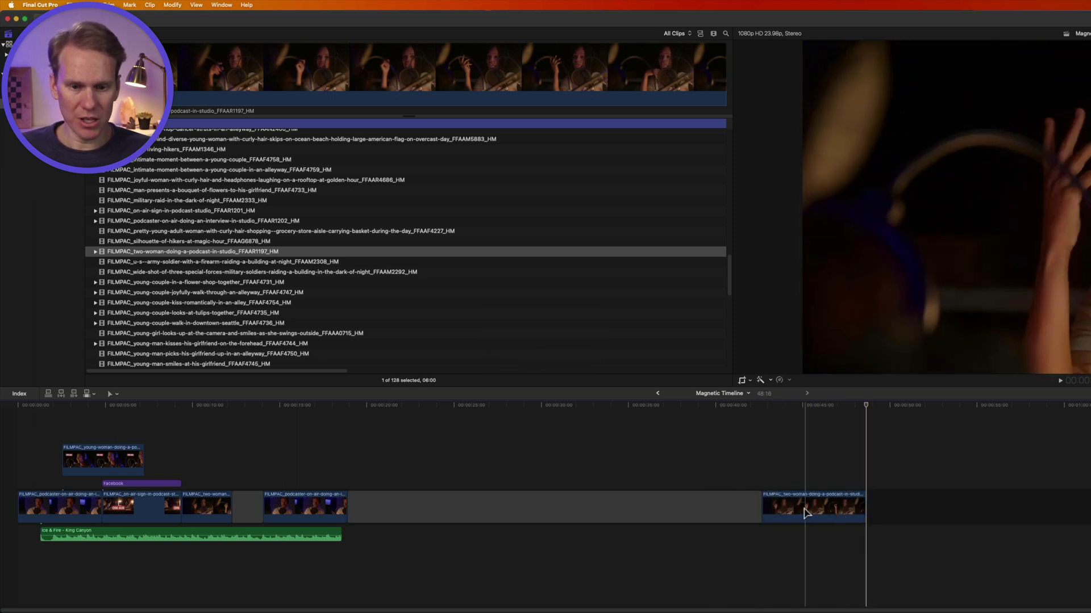
pyautogui.press('super+z')
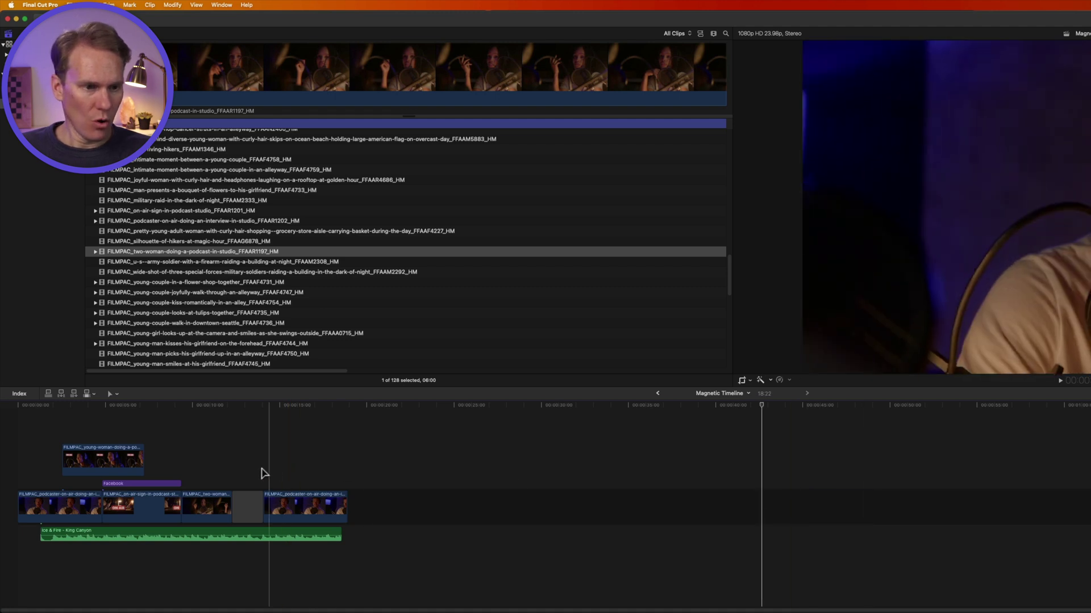
pyautogui.press('d')
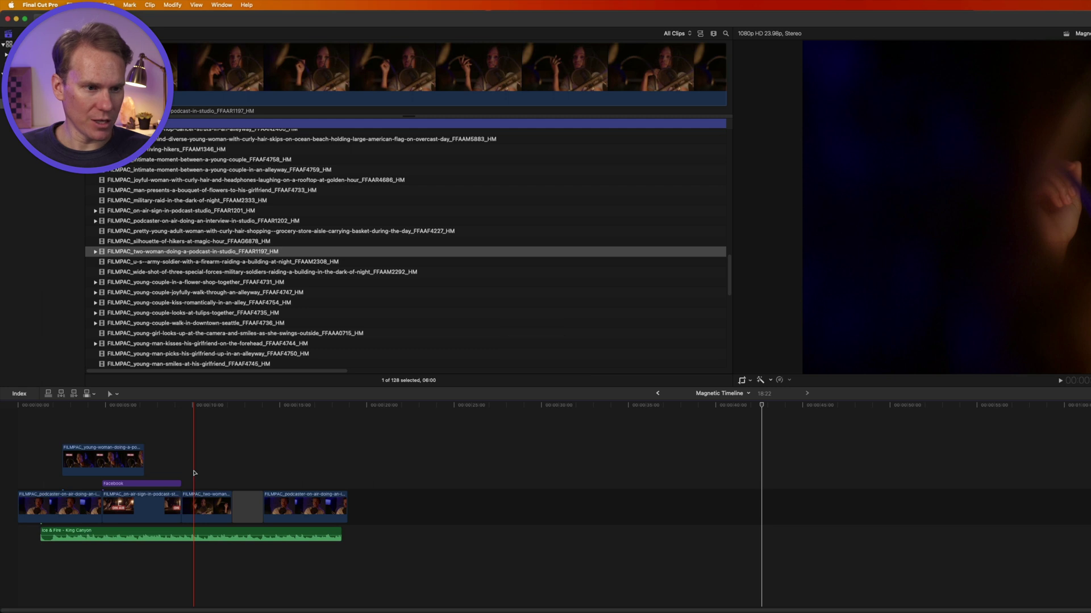
pyautogui.click(197, 474)
# Step: With the Select tool, drag the young-woman clip into the main storyline before the on-air clip
pyautogui.press('super+equal')
pyautogui.press('super+equal')
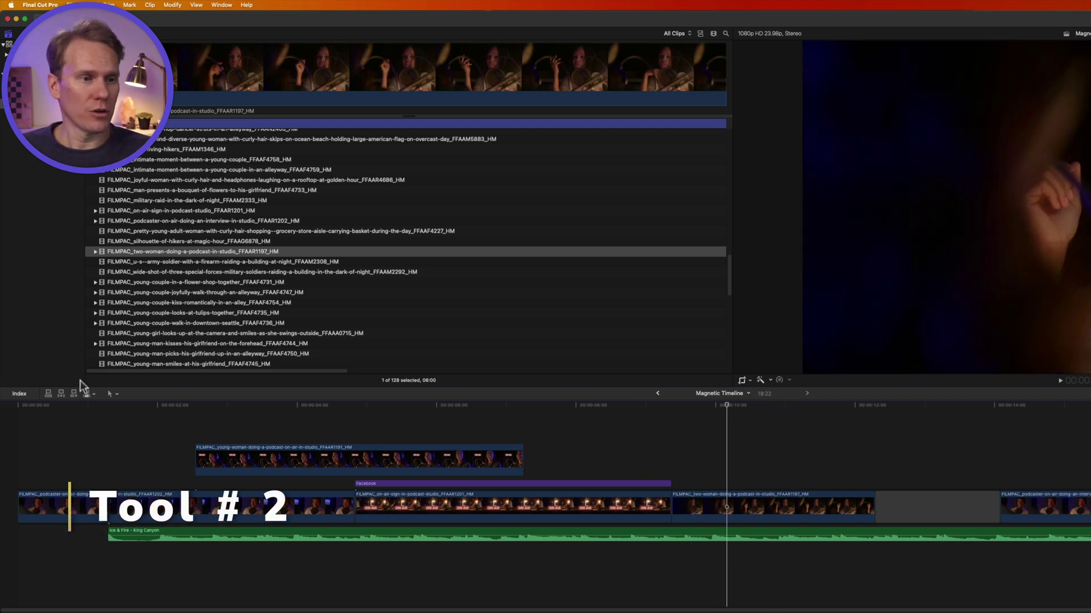
pyautogui.click(112, 395)
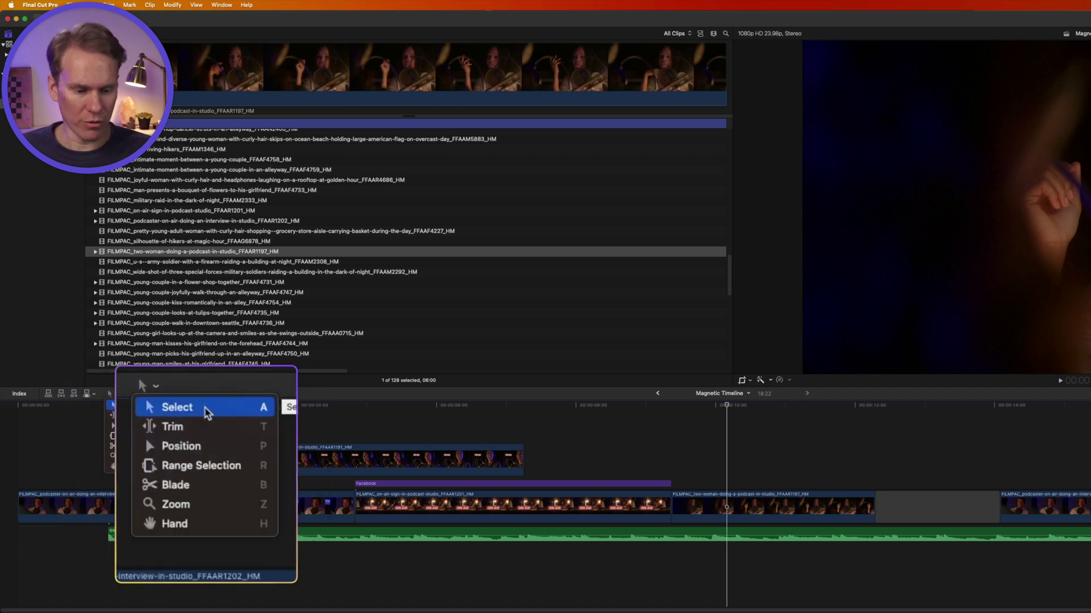
pyautogui.click(150, 406)
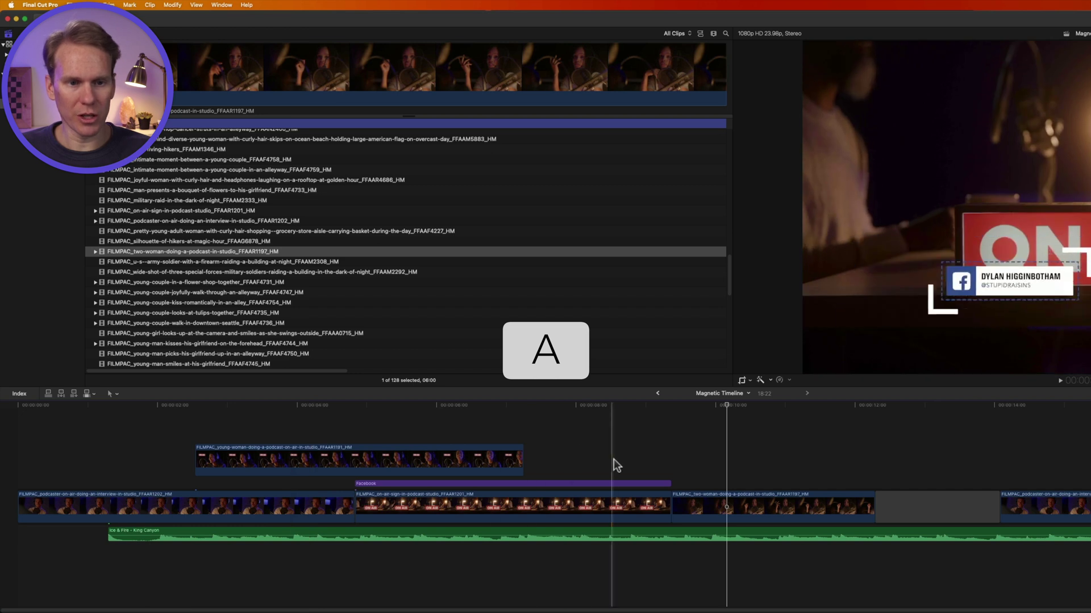
pyautogui.moveTo(730, 516); pyautogui.dragTo(482, 511)
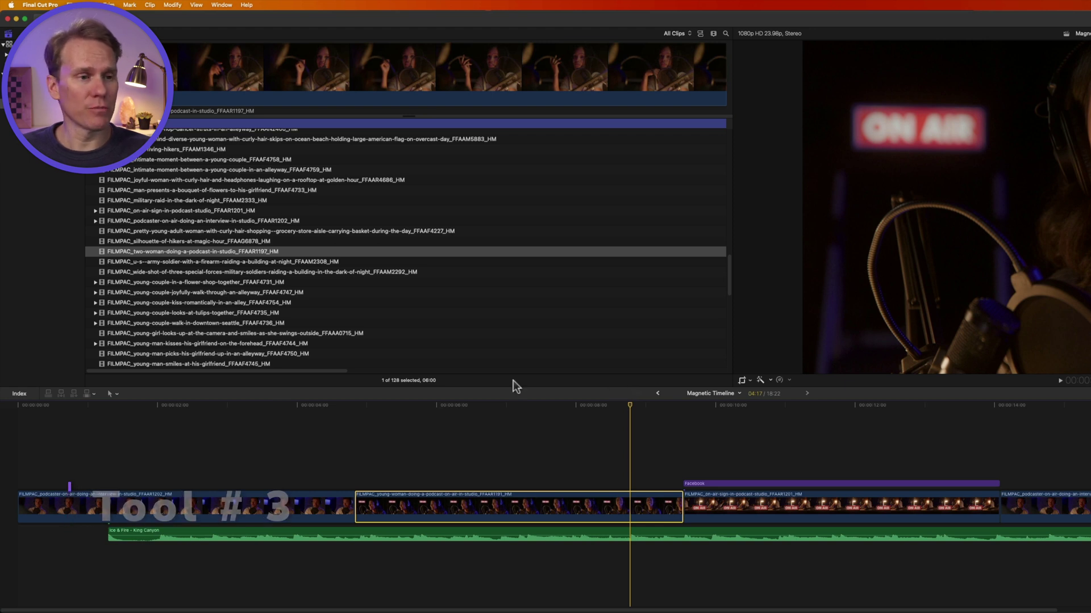
# Step: Roll the edit point between the young-woman and on-air clips using the Trim tool (T)
pyautogui.click(117, 394)
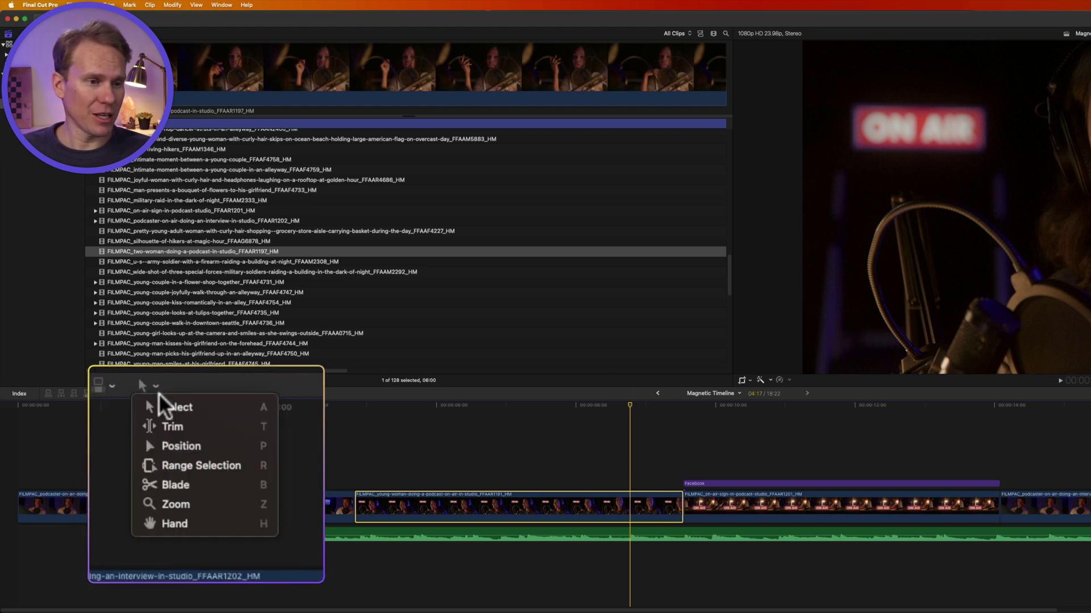
pyautogui.click(196, 432)
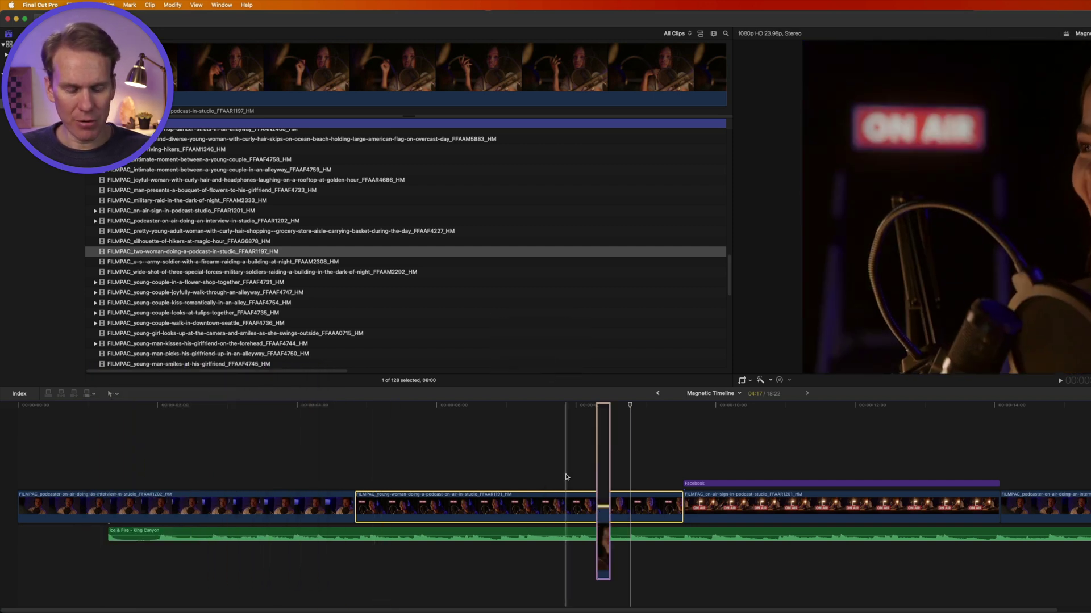
pyautogui.press('t')
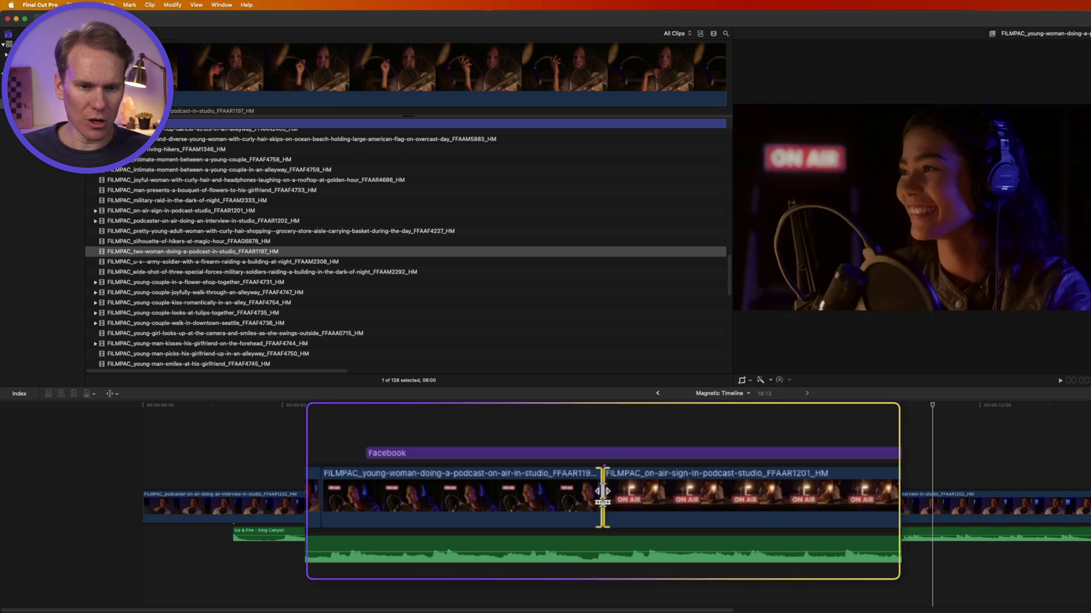
pyautogui.moveTo(602, 492); pyautogui.dragTo(628, 493)
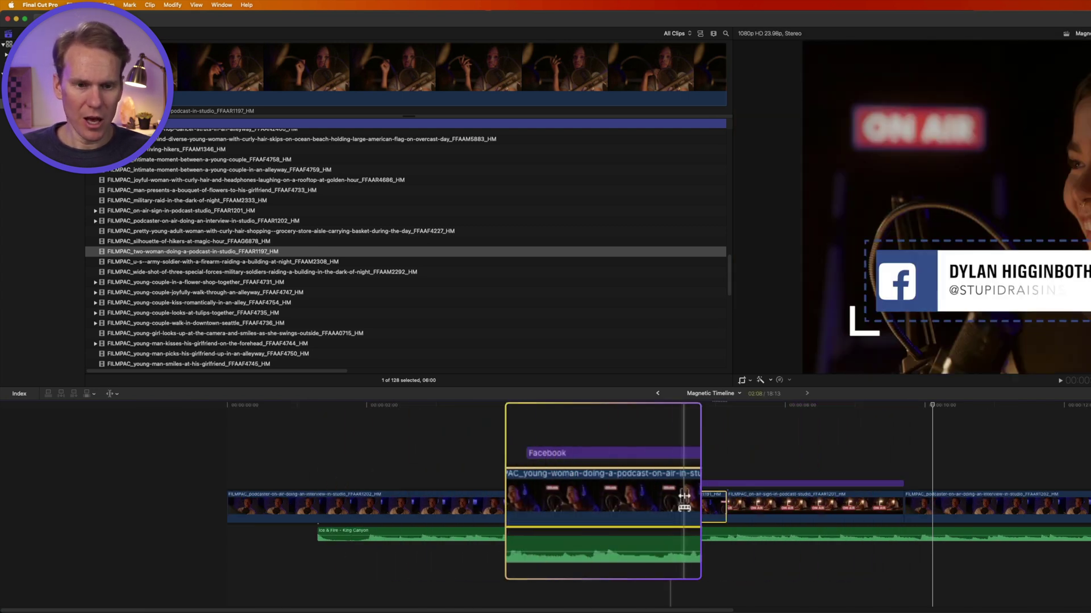
pyautogui.press('t')
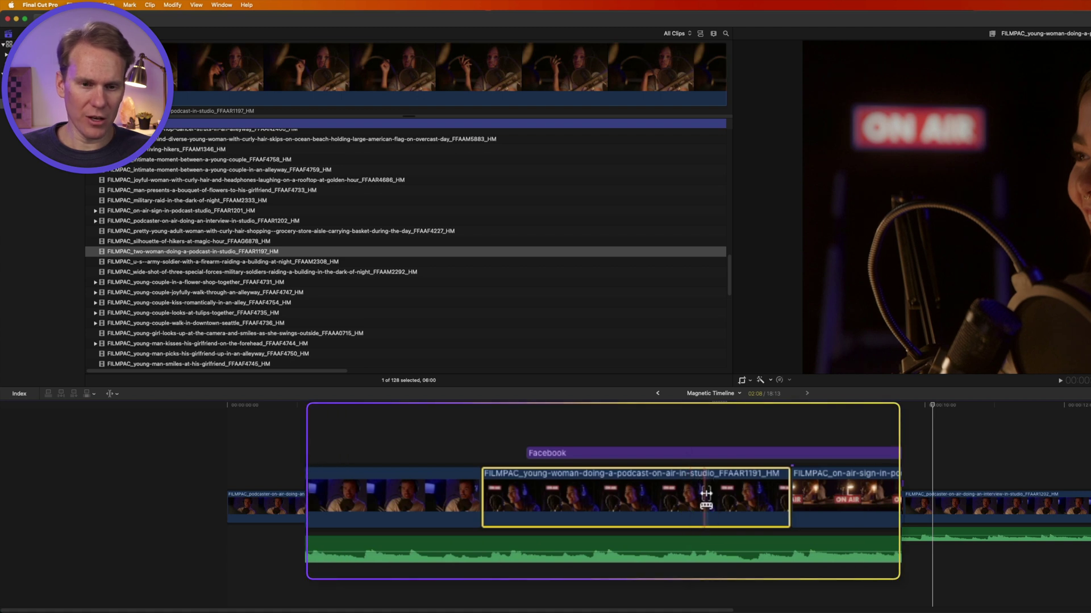
# Step: Slip the young-woman clip's footage, then Option-drag to slide it slightly left
pyautogui.moveTo(706, 494); pyautogui.dragTo(628, 495)
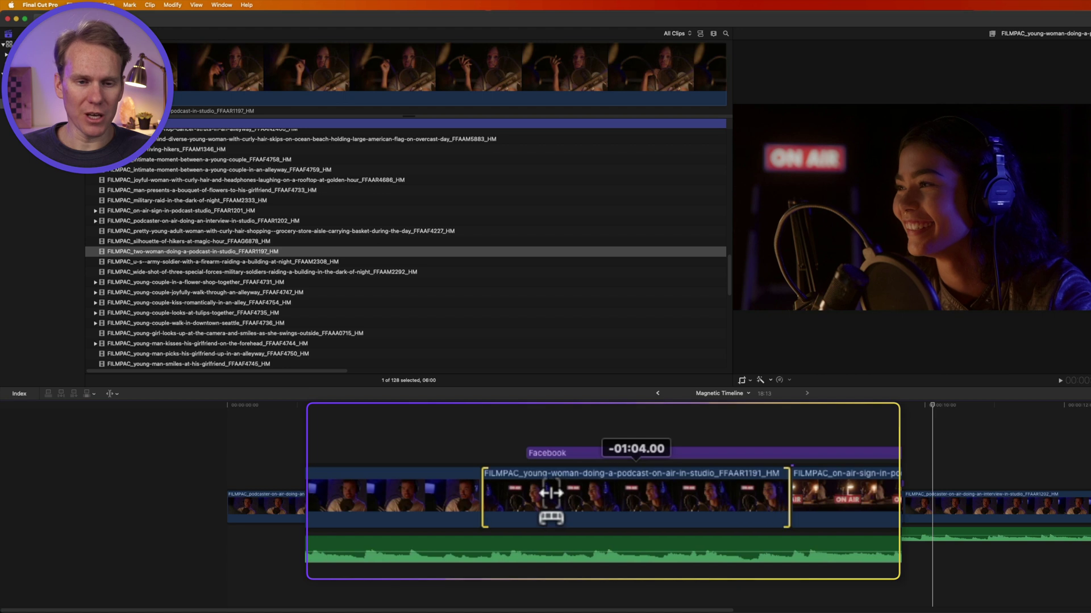
pyautogui.moveTo(551, 493); pyautogui.dragTo(523, 494)
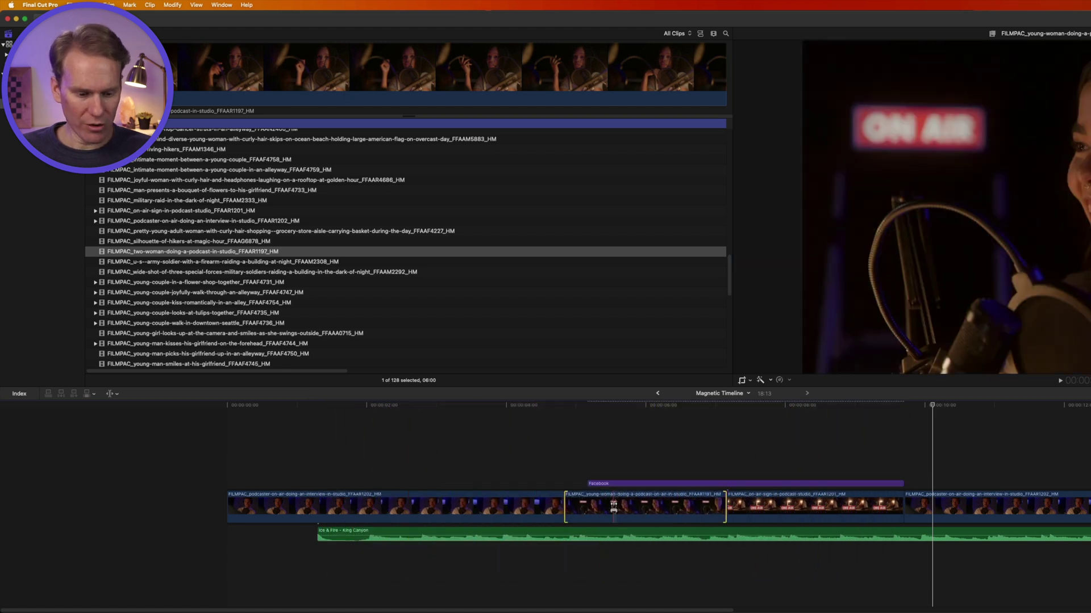
pyautogui.press('alt')
pyautogui.moveTo(613, 508); pyautogui.dragTo(610, 507)
pyautogui.moveTo(713, 494); pyautogui.dragTo(580, 492)
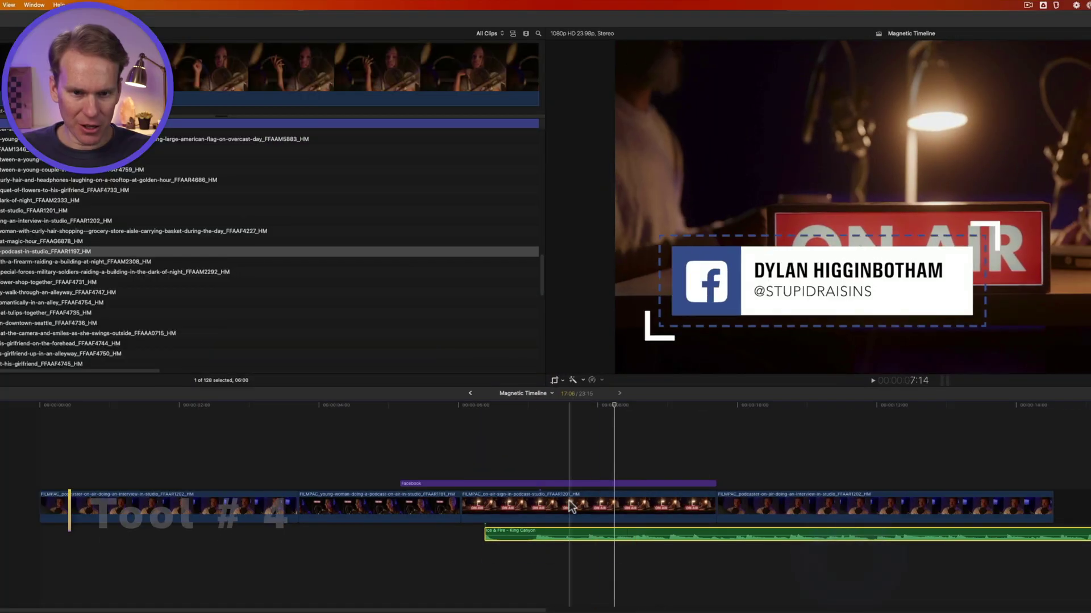
# Step: Ripple-delete the on-air sign clip under the Facebook title, then undo the deletion
pyautogui.click(536, 483)
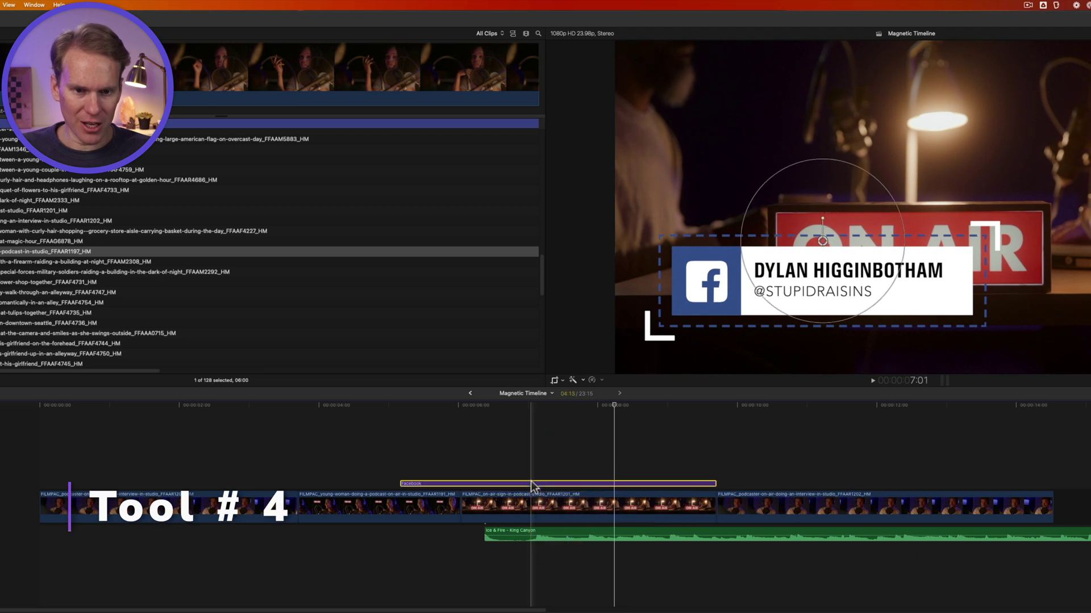
pyautogui.click(541, 534)
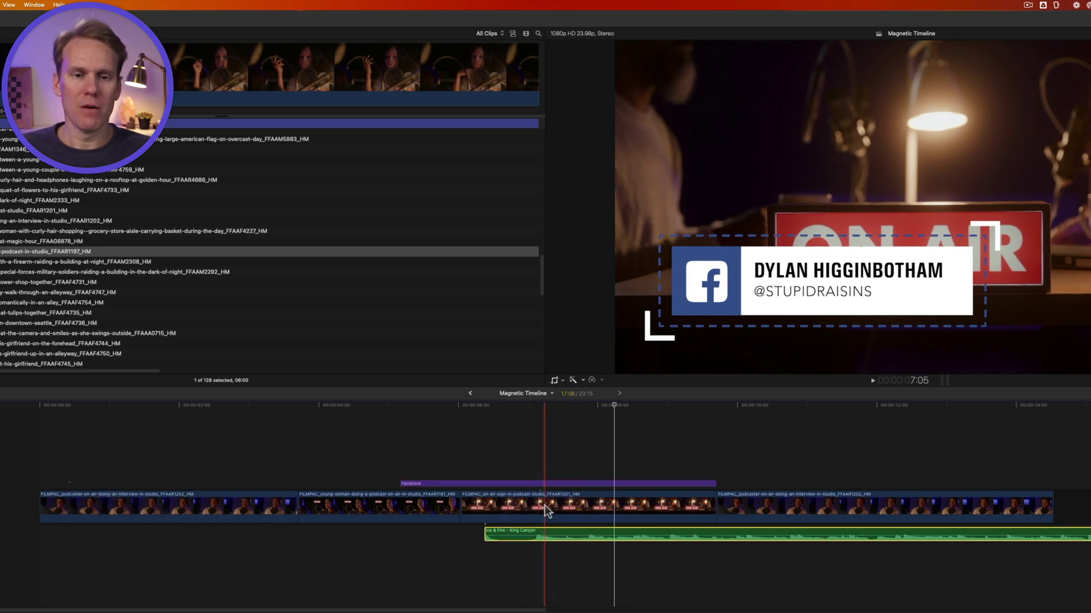
pyautogui.click(545, 507)
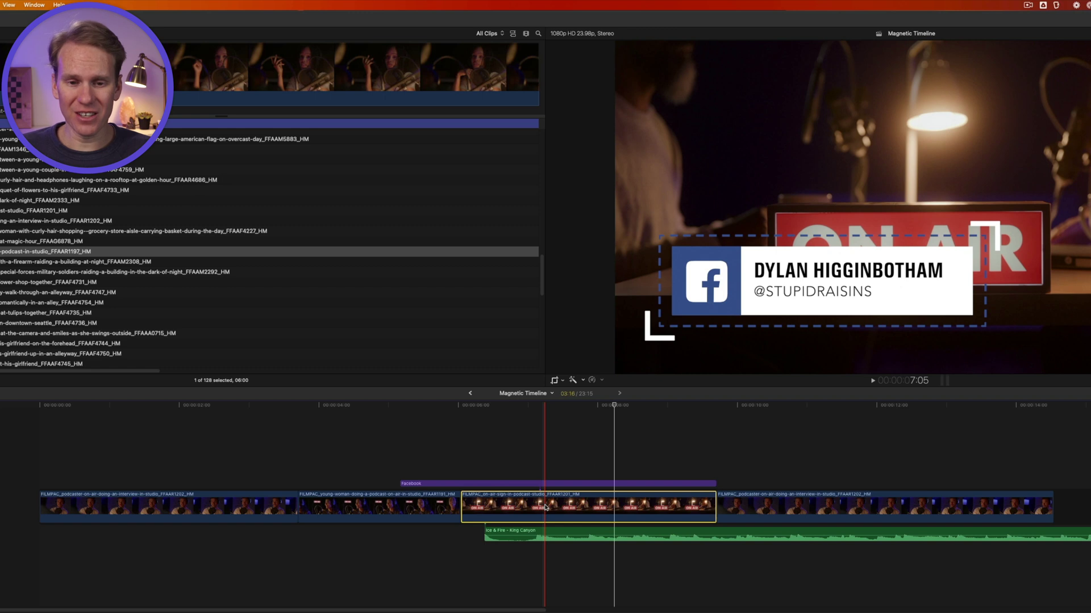
pyautogui.press('BackSpace')
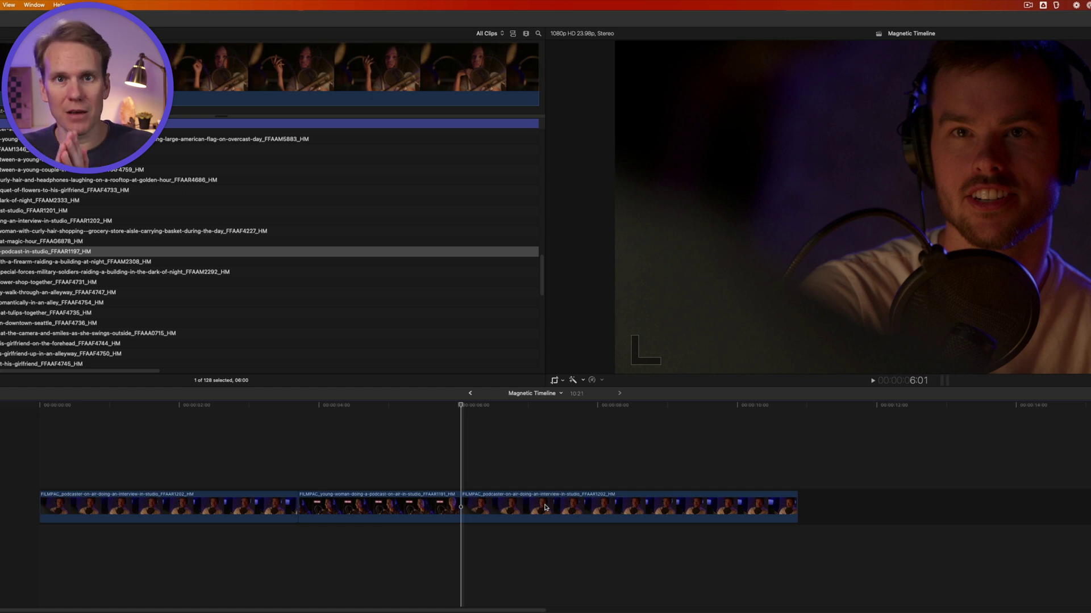
pyautogui.press('super+z')
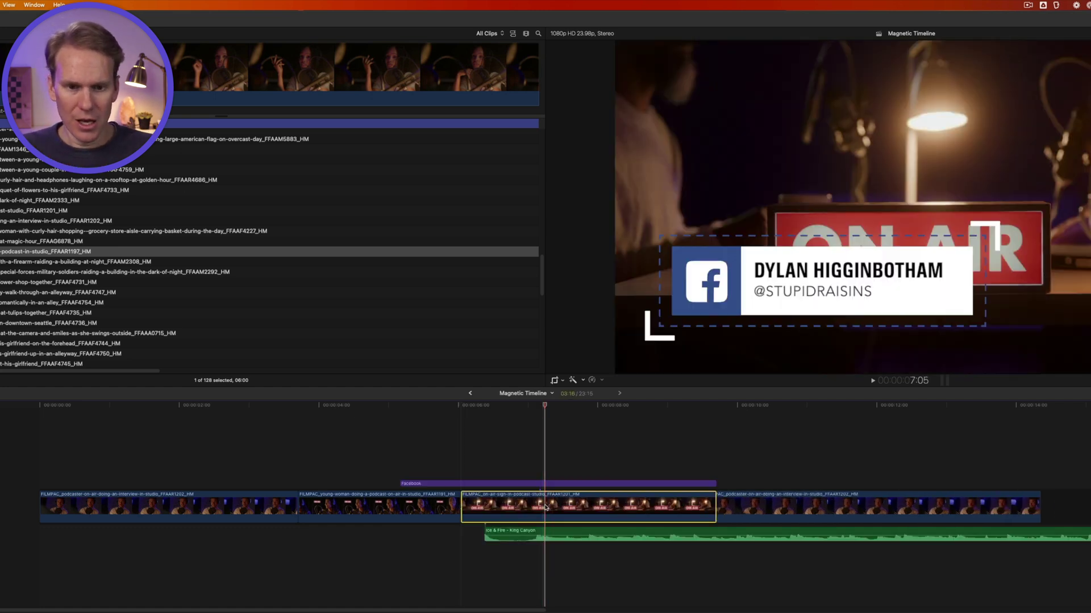
# Step: Replace the on-air clip with an empty gap, then select the gap and the Facebook title
pyautogui.hotkey('shift', 'BackSpace')
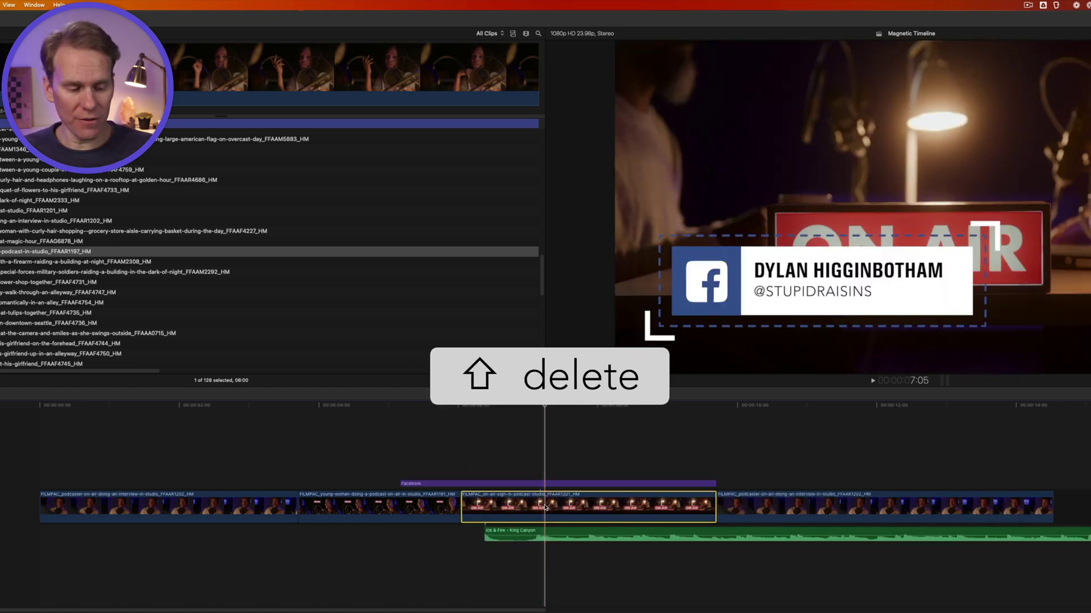
pyautogui.press('Delete')
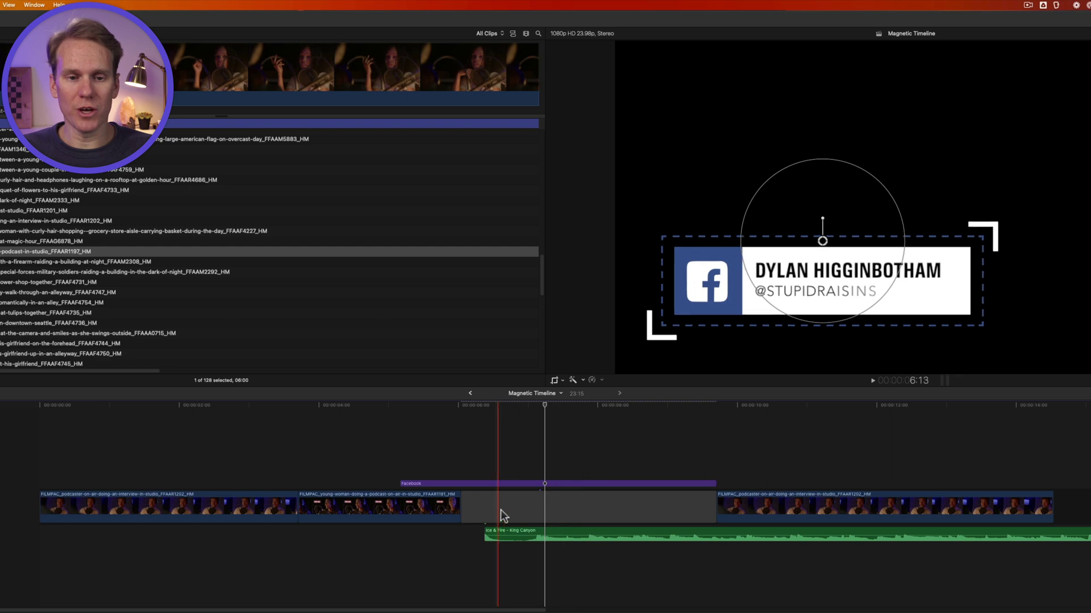
pyautogui.click(571, 511)
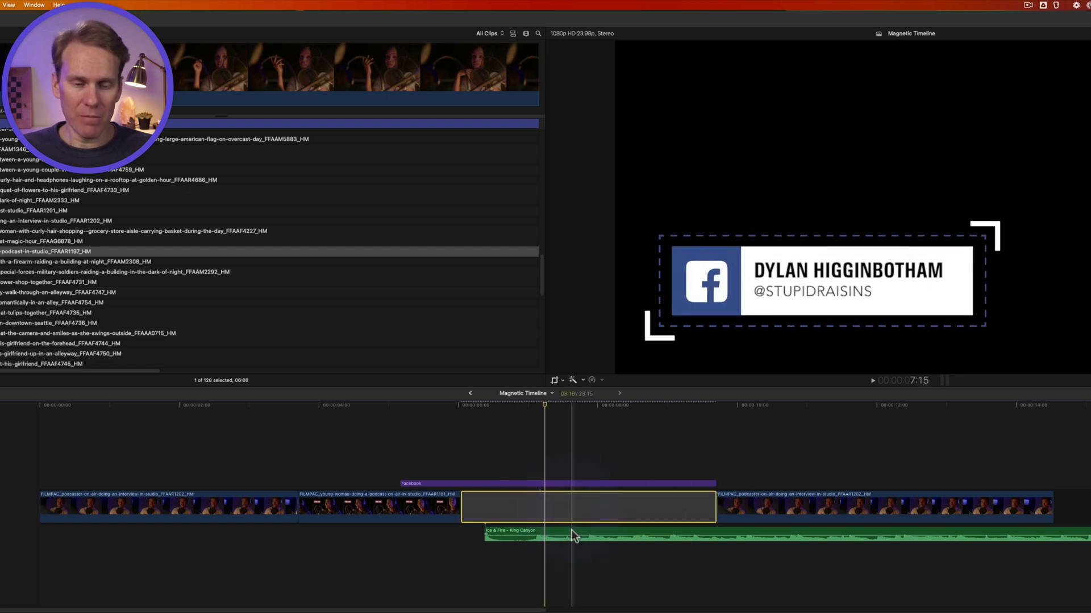
pyautogui.click(569, 483)
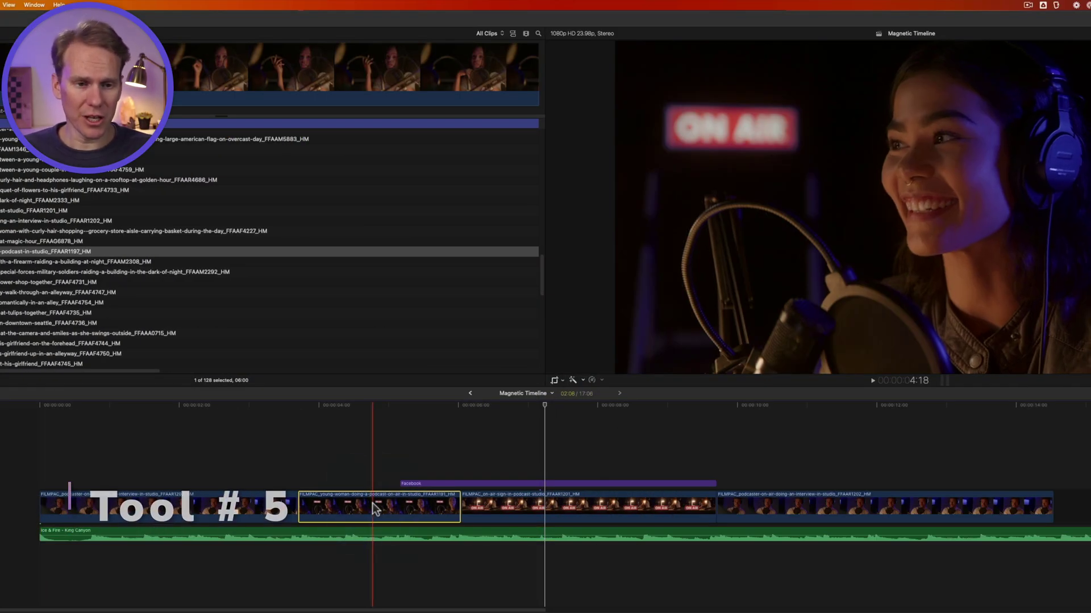
# Step: Lift the young-woman clip out of the storyline and drag it onto the selected gap to replace it
pyautogui.rightClick(372, 507)
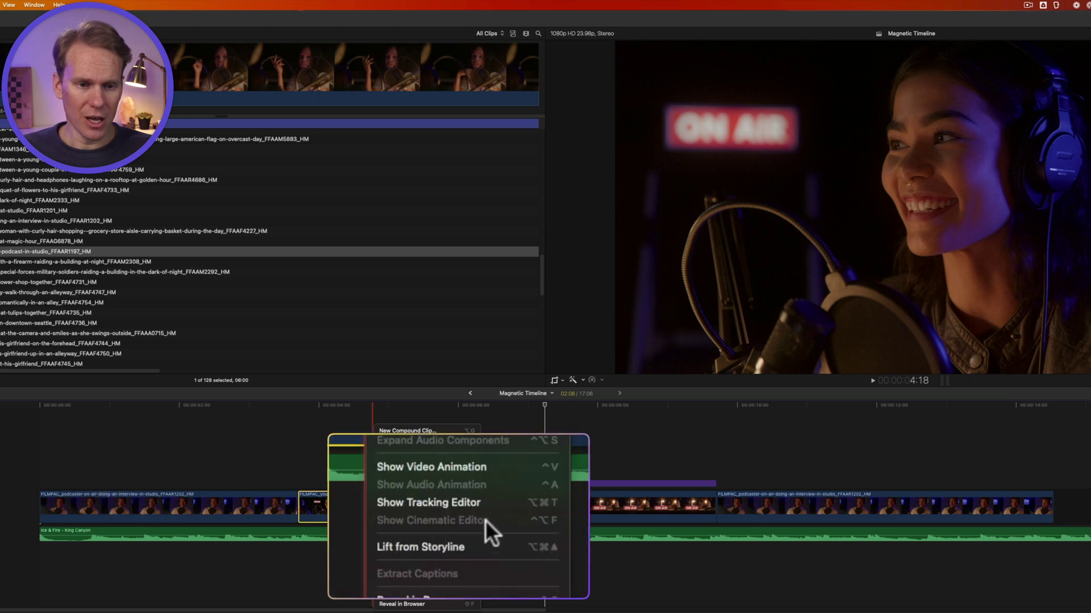
pyautogui.click(501, 548)
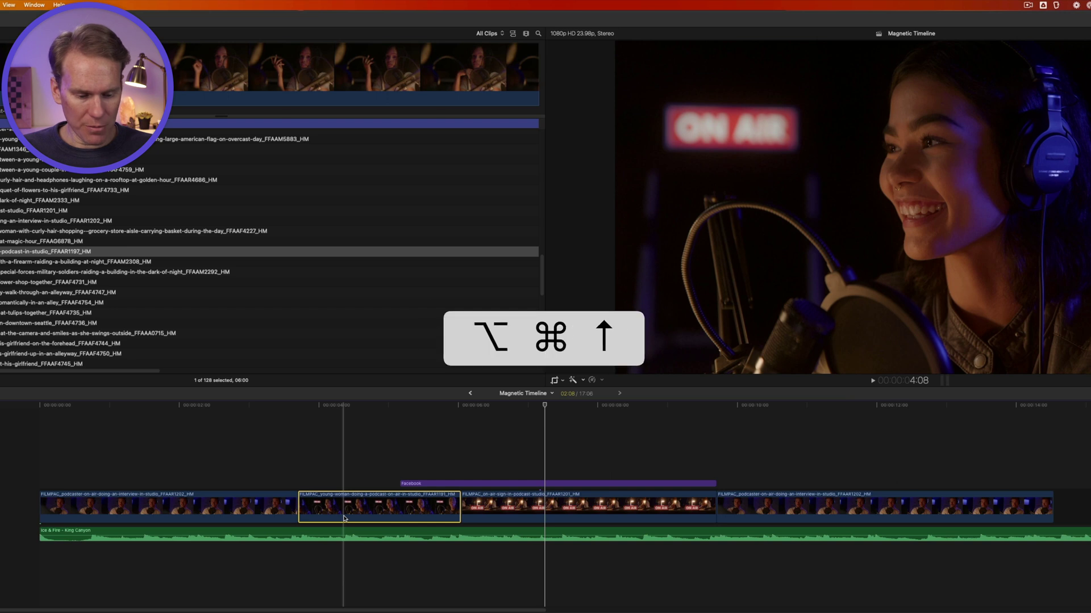
pyautogui.press('alt+super+Up')
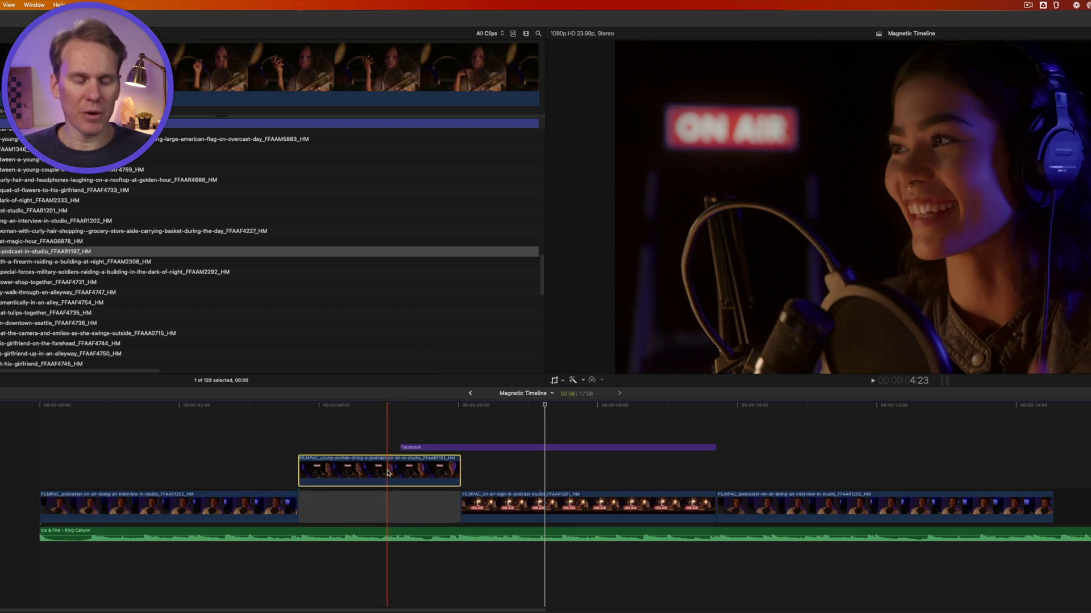
pyautogui.click(387, 504)
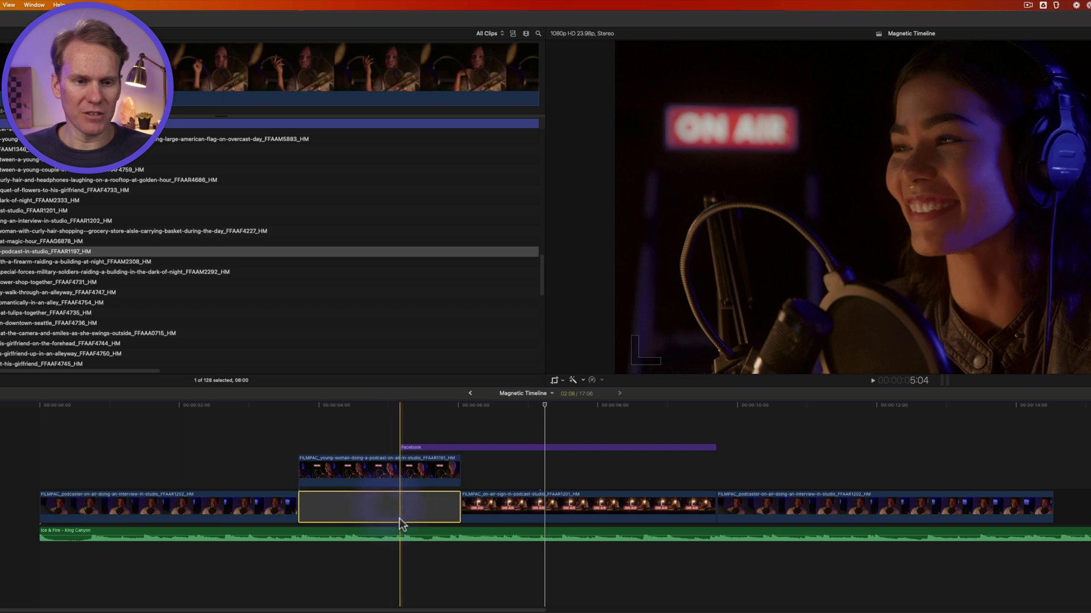
pyautogui.press('l')
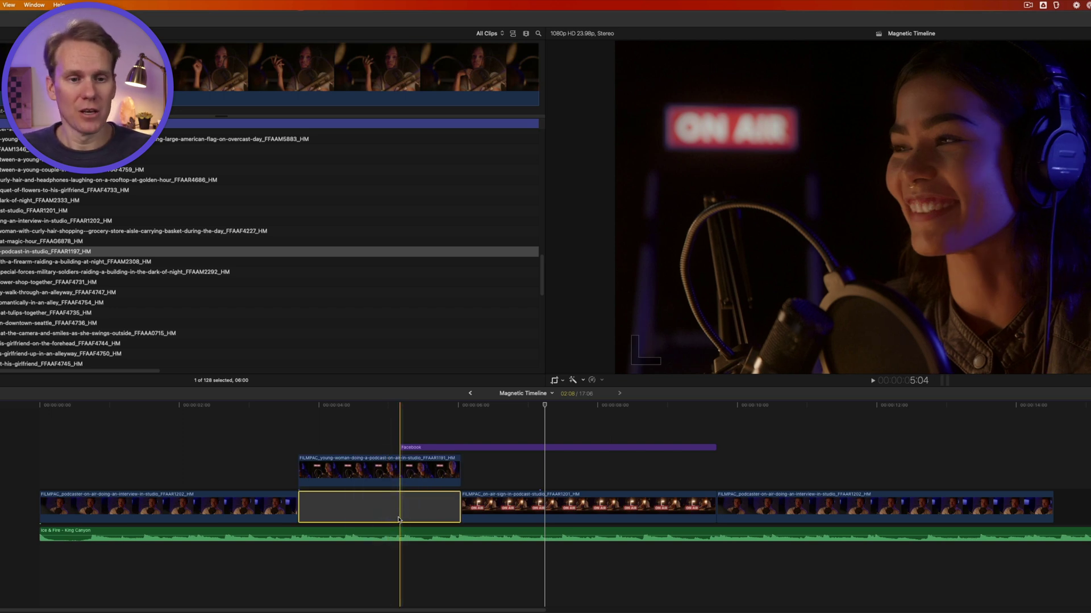
pyautogui.moveTo(398, 470); pyautogui.dragTo(901, 468)
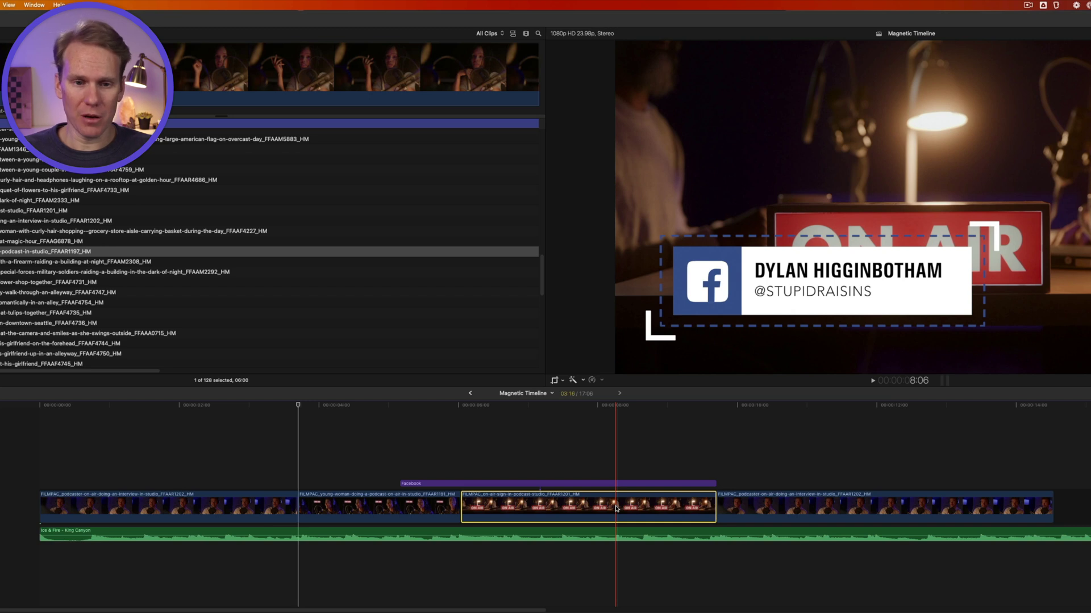
# Step: Nudge the on-air clip and its Facebook title later and earlier by single frames and ten-frame steps
pyautogui.press('.')
pyautogui.press('.')
pyautogui.press('.')
pyautogui.press('.')
pyautogui.press('.')
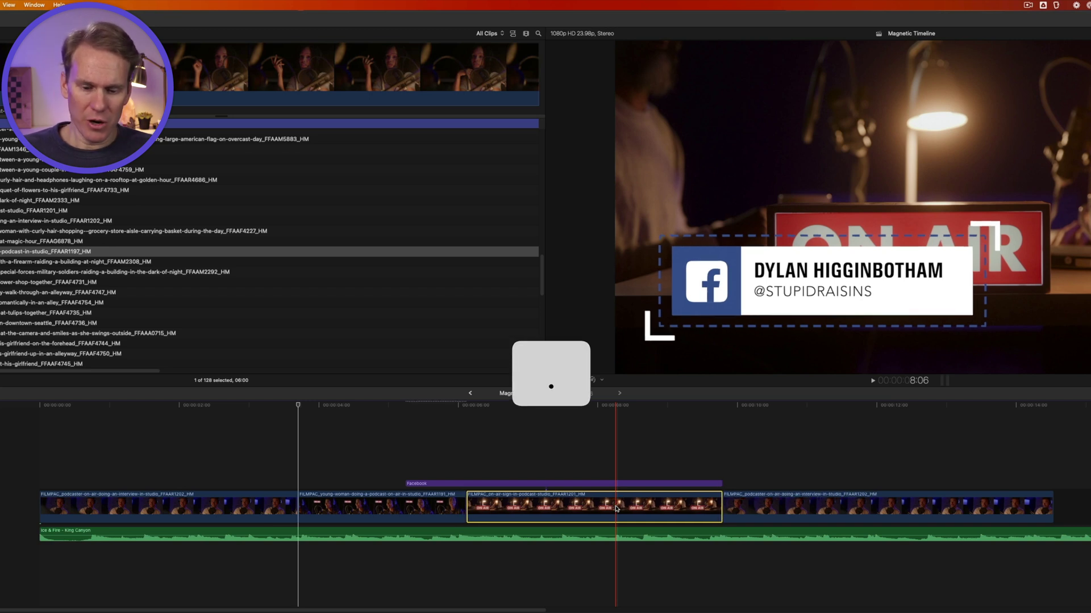
pyautogui.press('.')
pyautogui.press('.')
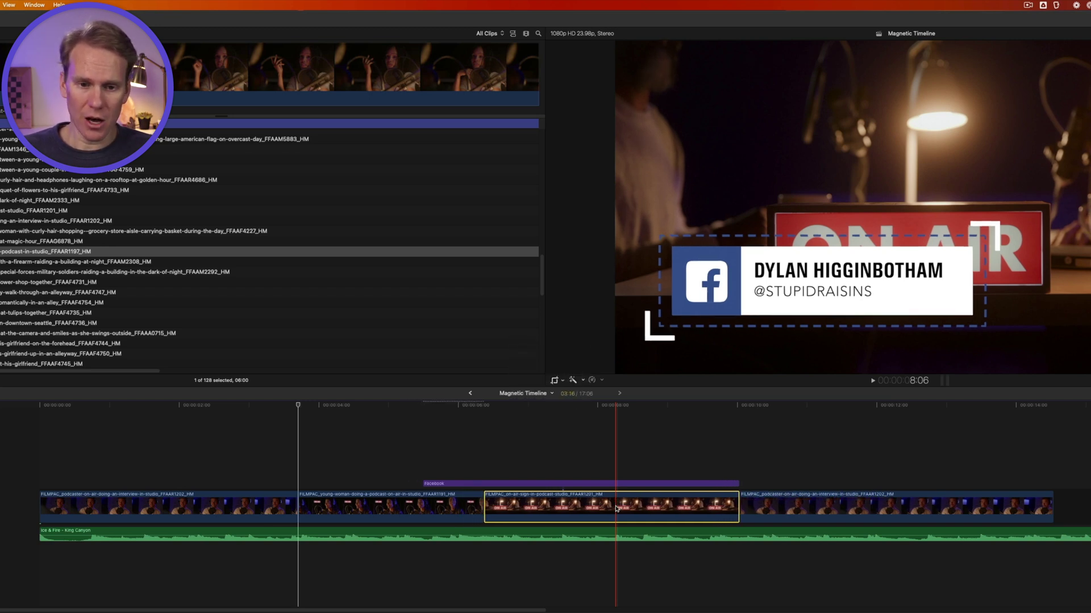
pyautogui.press(',')
pyautogui.press(',')
pyautogui.press(',')
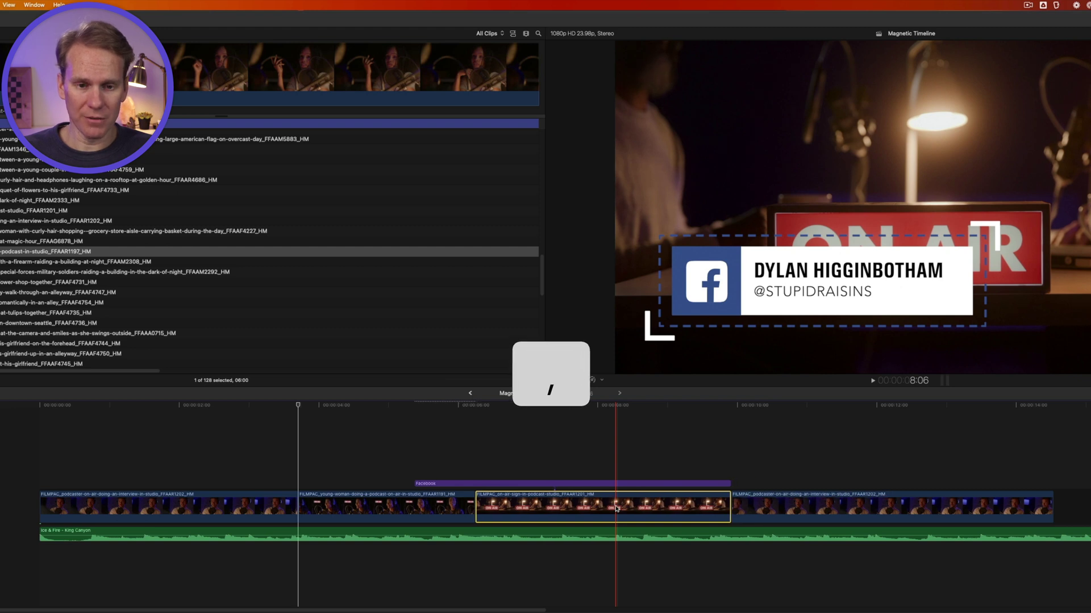
pyautogui.press('.')
pyautogui.press('.')
pyautogui.press('.')
pyautogui.press('.')
pyautogui.press('.')
pyautogui.press('.')
pyautogui.press('.')
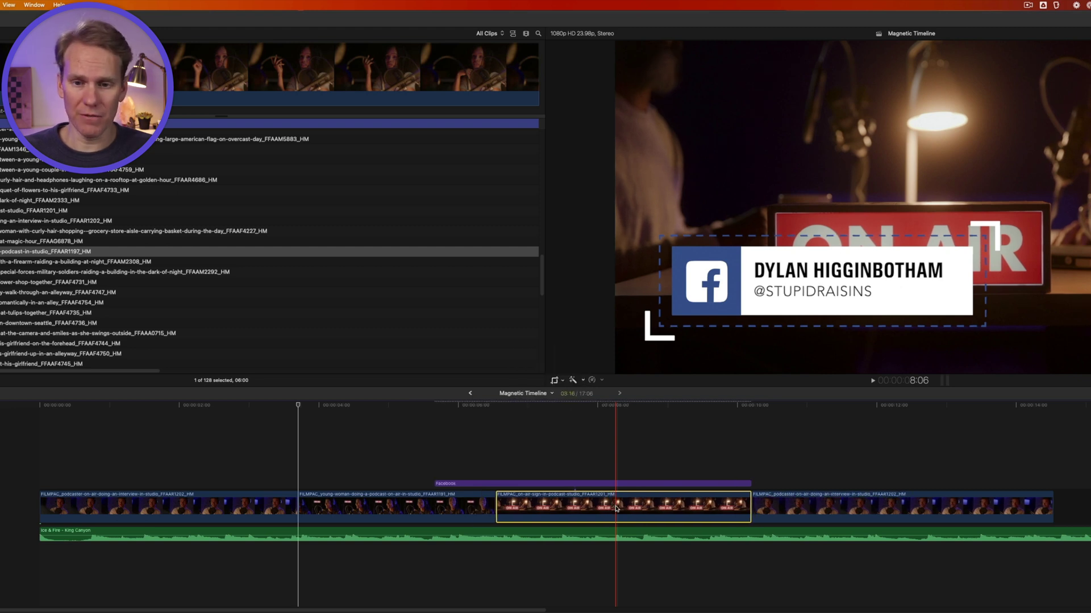
pyautogui.press(',')
pyautogui.hotkey('shift', '.')
pyautogui.hotkey('shift', '.')
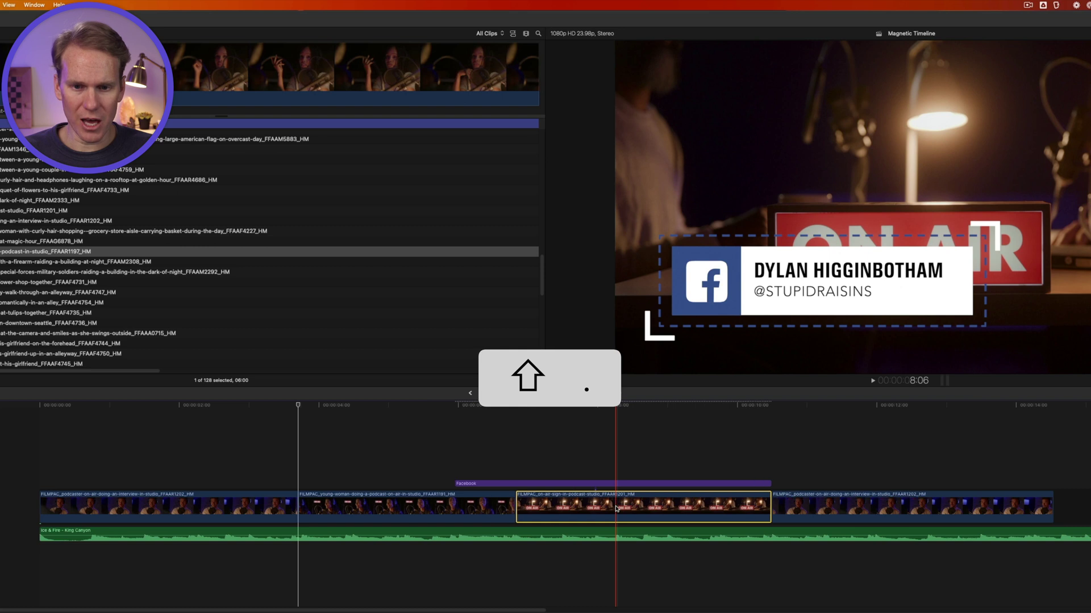
pyautogui.hotkey('shift', ',')
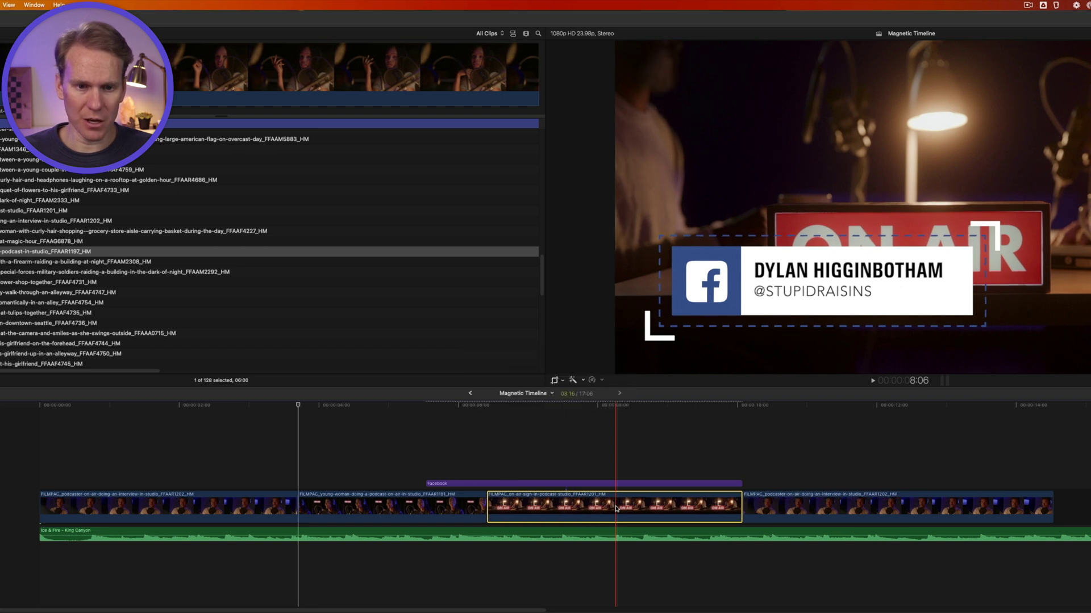
pyautogui.hotkey('shift', ',')
pyautogui.hotkey('shift', '.')
# Step: With the Position tool, nudge the on-air clip later and back, then select the gap after it
pyautogui.press('p')
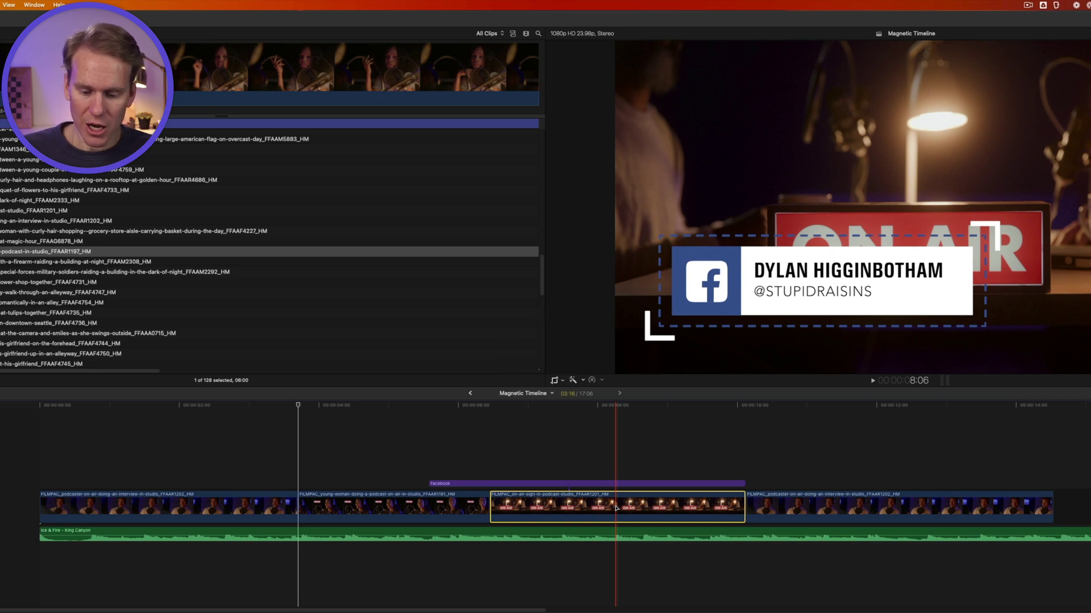
pyautogui.press('.')
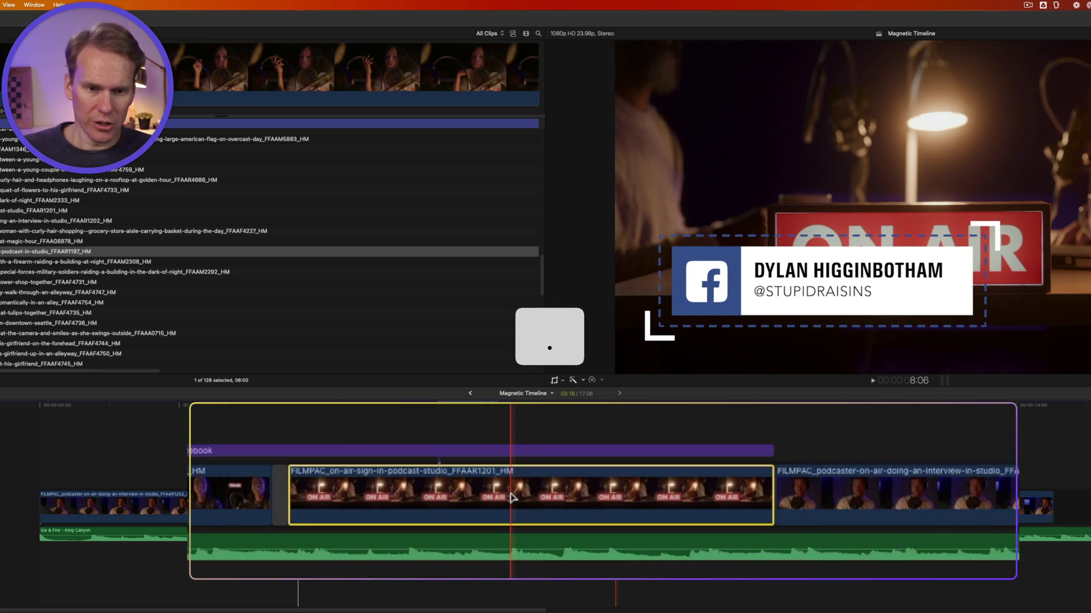
pyautogui.press('.')
pyautogui.press('.')
pyautogui.press('.')
pyautogui.press('.')
pyautogui.press('.')
pyautogui.press('.')
pyautogui.press('.')
pyautogui.press('.')
pyautogui.press('.')
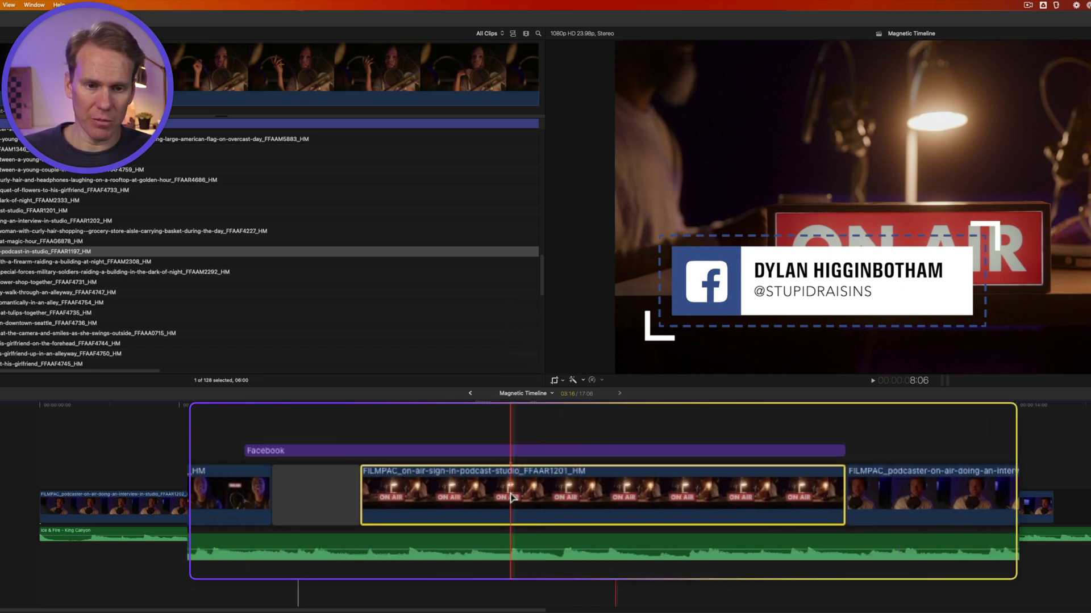
pyautogui.press(',')
pyautogui.press(',')
pyautogui.press(',')
pyautogui.press(',')
pyautogui.press(',')
pyautogui.press(',')
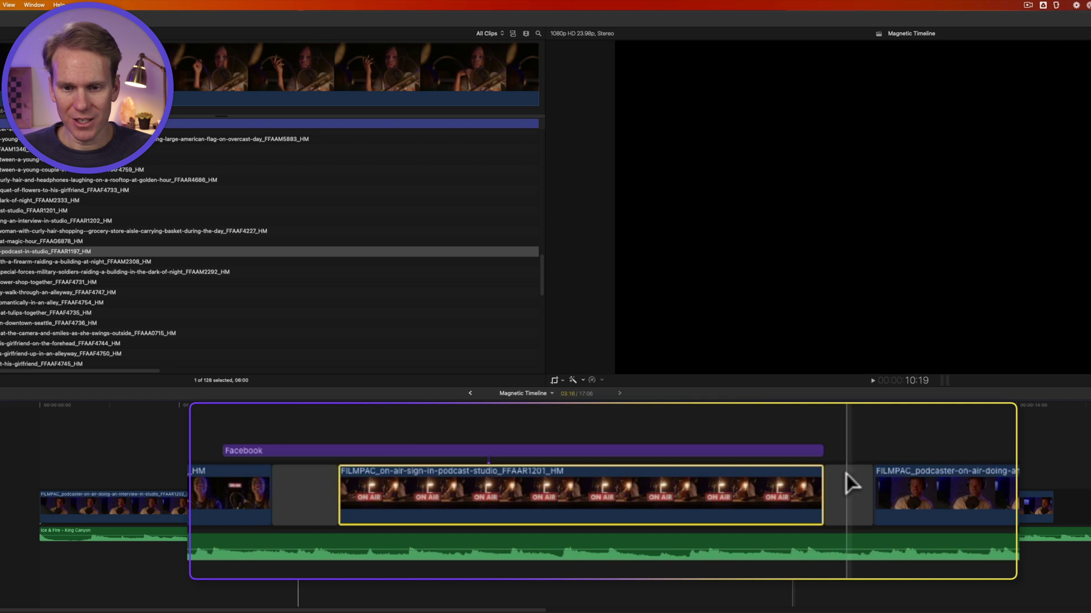
pyautogui.click(851, 495)
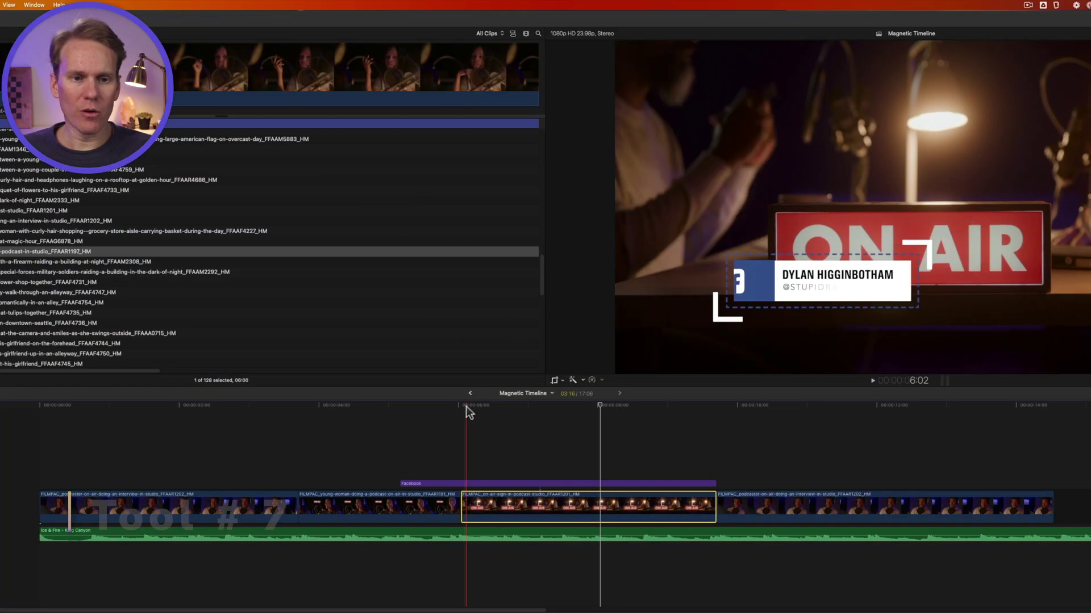
pyautogui.click(462, 404)
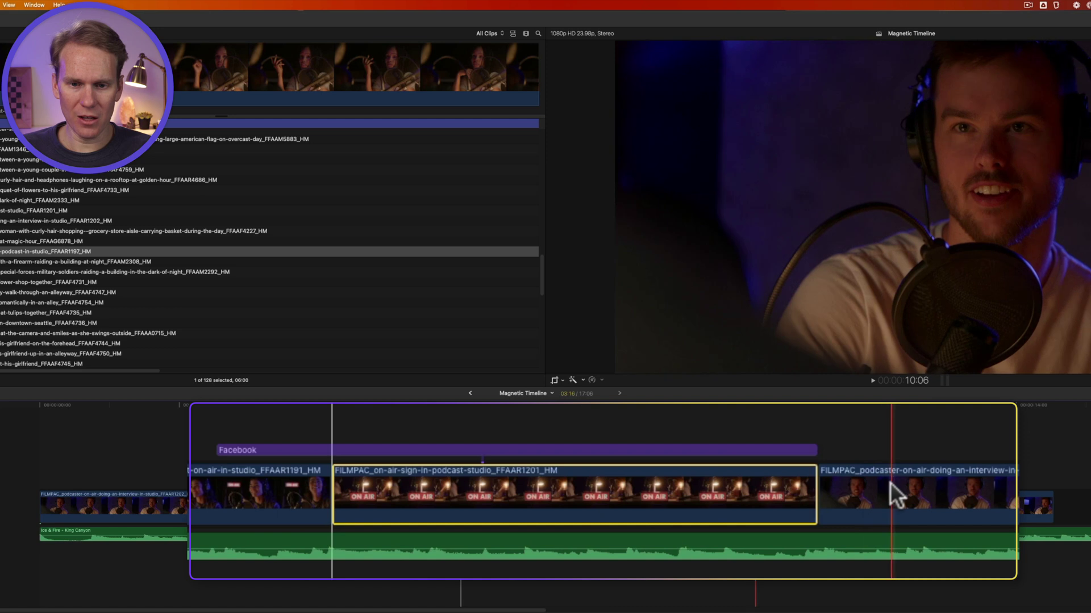
pyautogui.moveTo(890, 486); pyautogui.dragTo(414, 490)
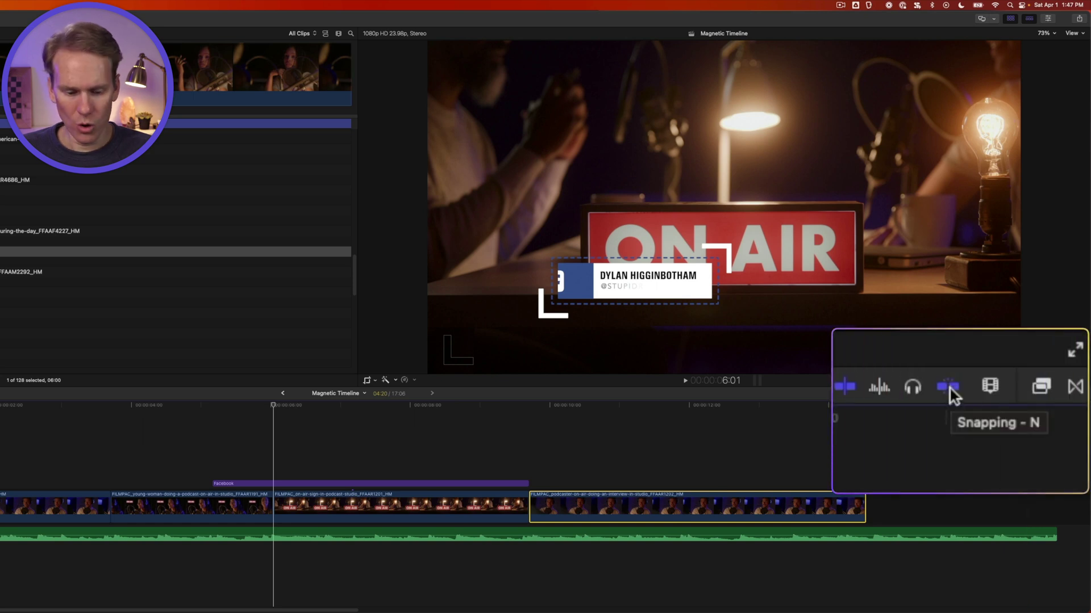
pyautogui.press('n')
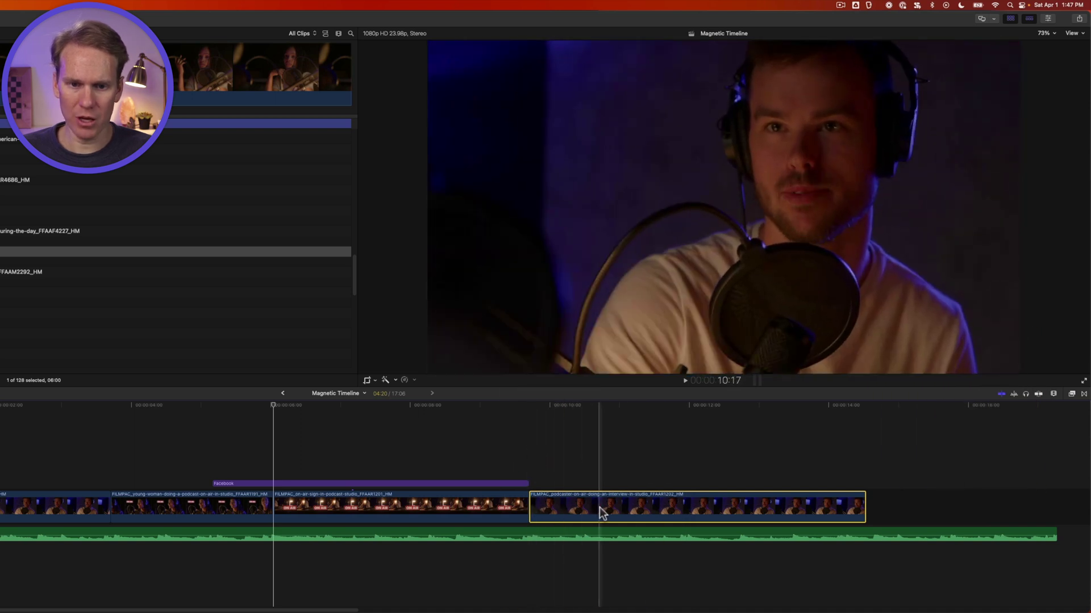
pyautogui.moveTo(599, 511); pyautogui.dragTo(321, 473)
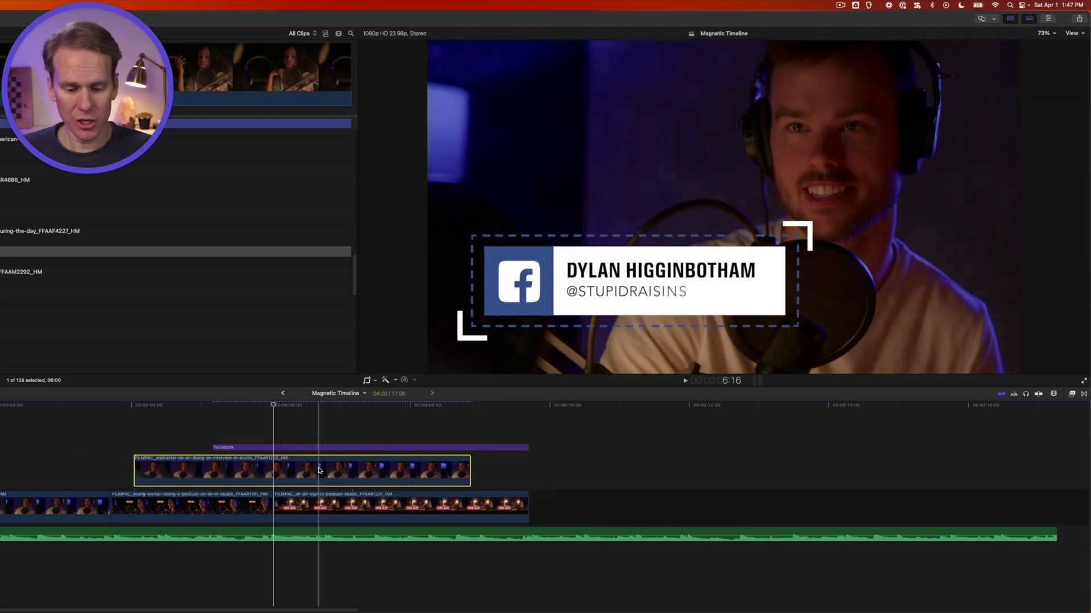
pyautogui.press('n')
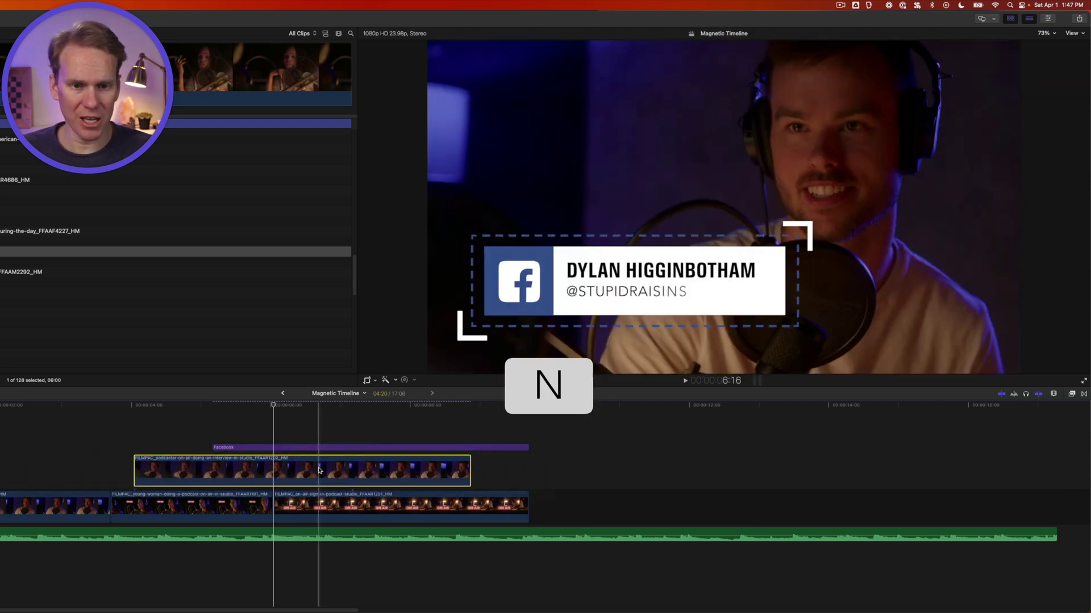
pyautogui.moveTo(293, 470); pyautogui.dragTo(630, 508)
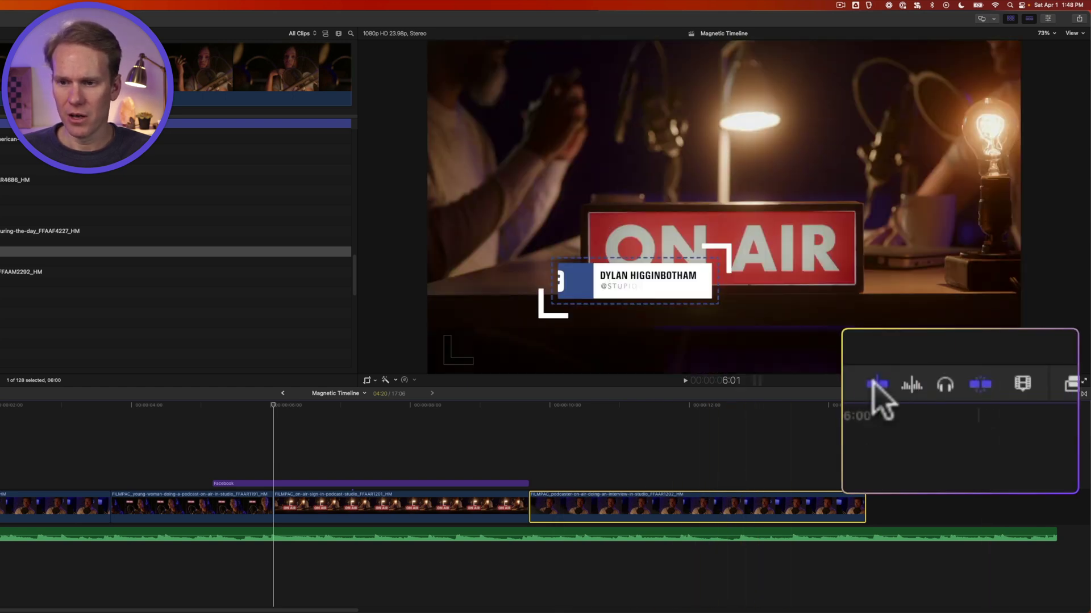
# Step: Turn skimming off, set the playhead around 10:16, then re-enable skimming plus audio skimming
pyautogui.click(875, 388)
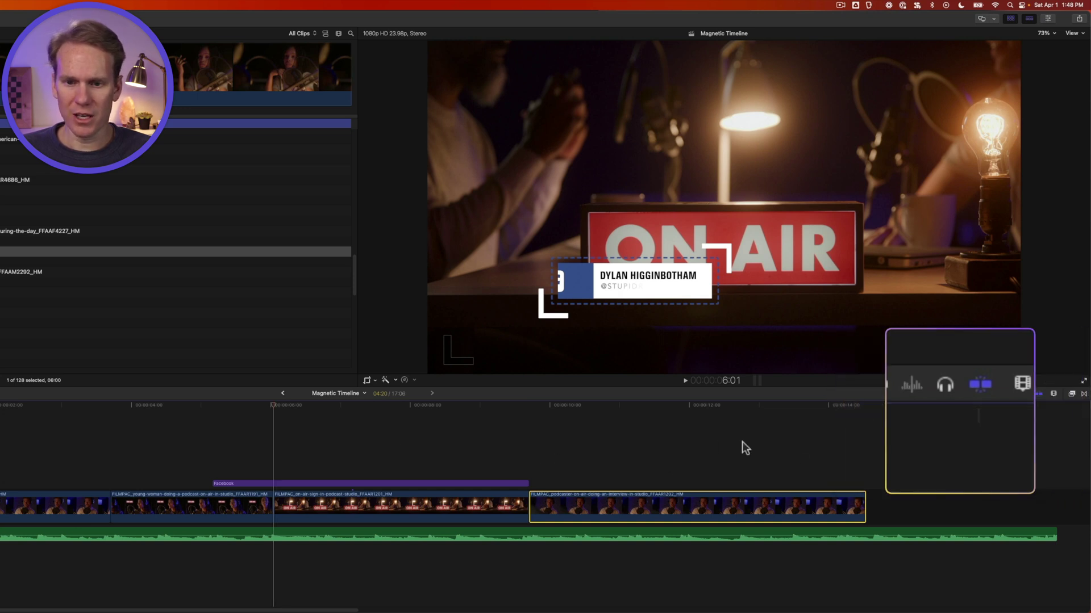
pyautogui.click(547, 418)
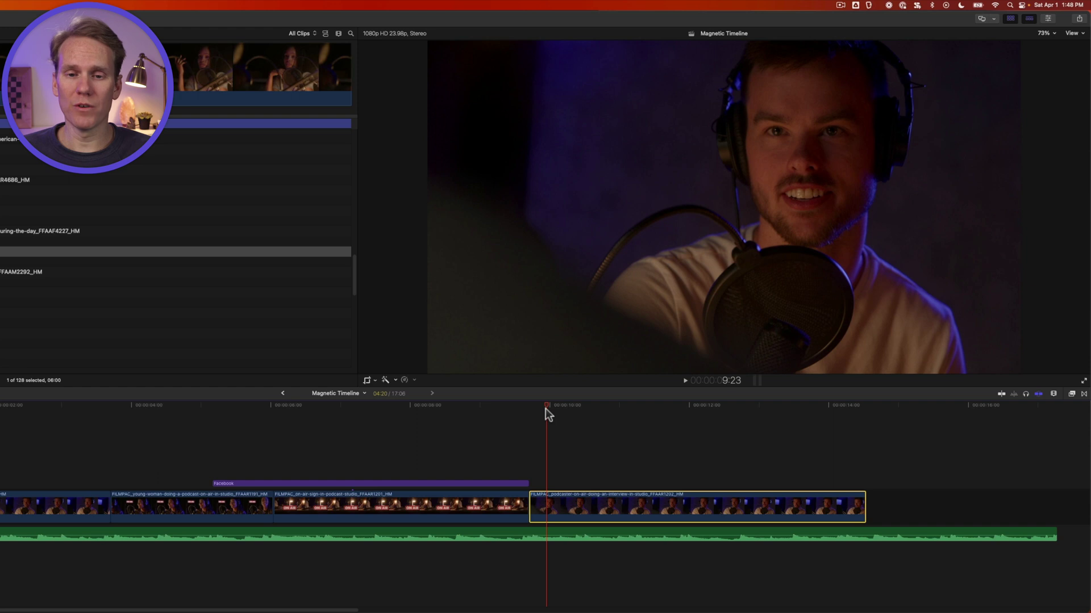
pyautogui.click(597, 415)
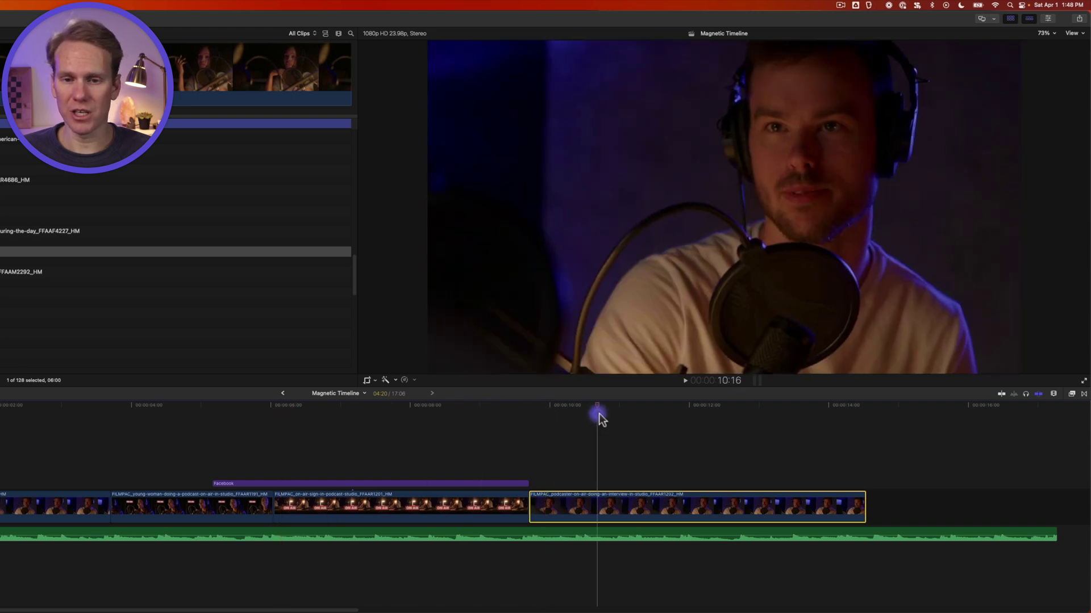
pyautogui.press('s')
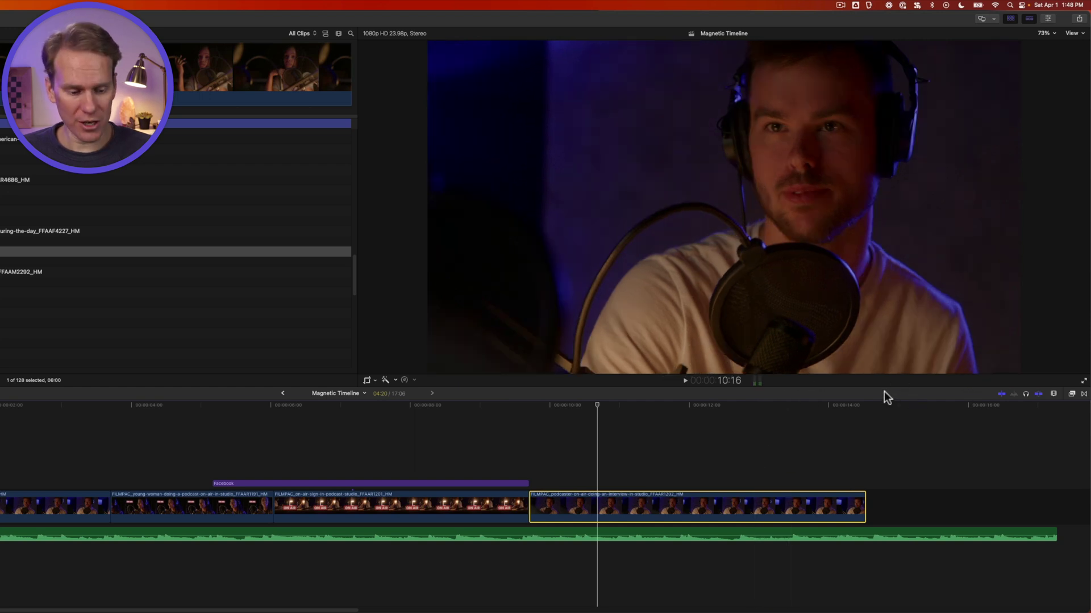
pyautogui.hotkey('shift', 's')
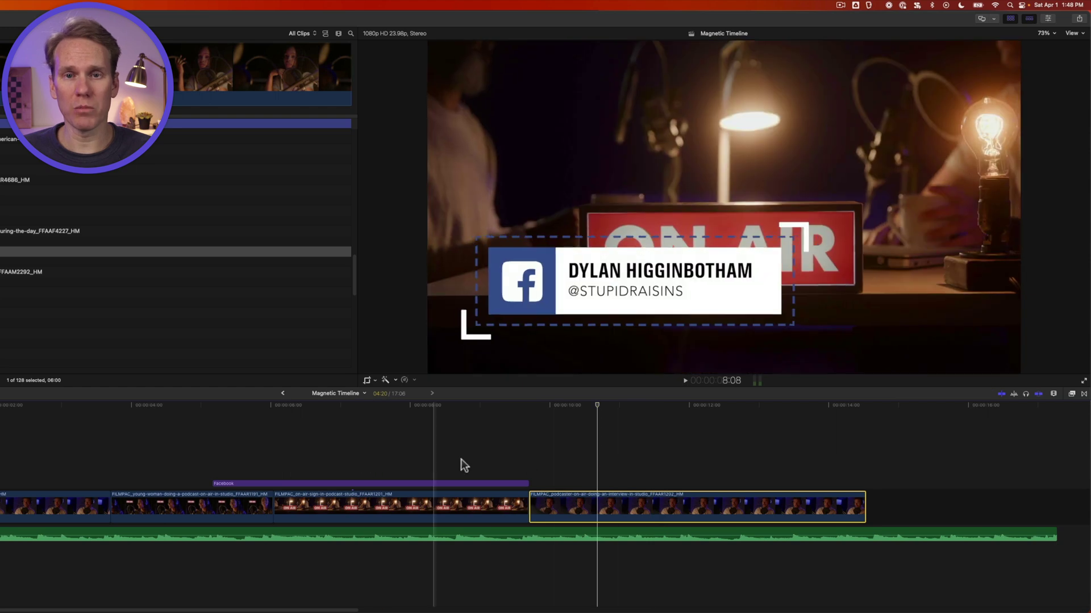
pyautogui.click(675, 466)
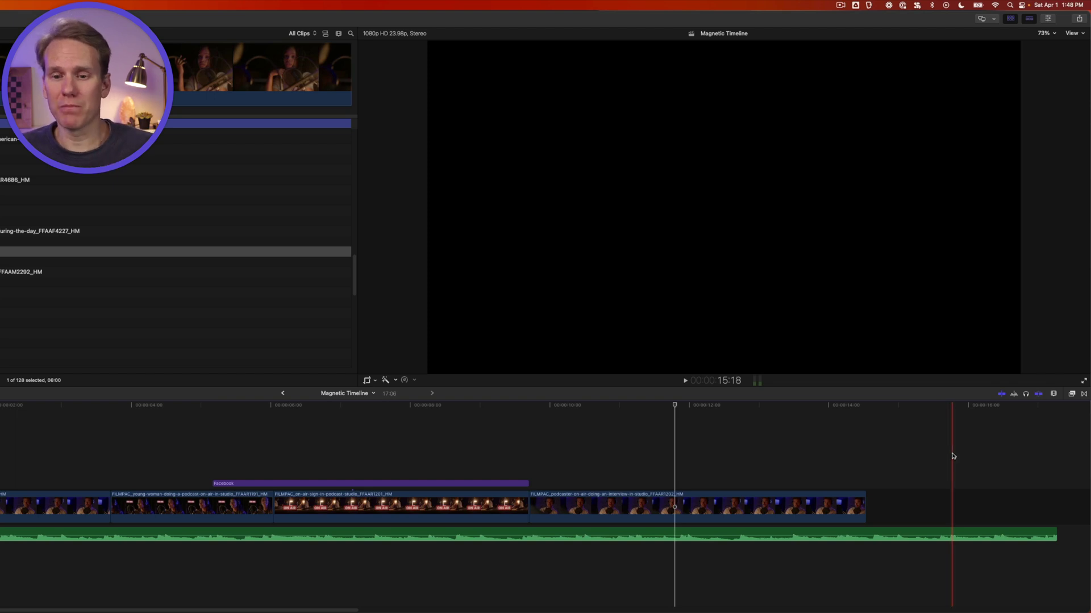
# Step: Open Clip Appearance and try the waveform-only, thumbnail, large-filmstrip and name-only display options
pyautogui.click(1054, 395)
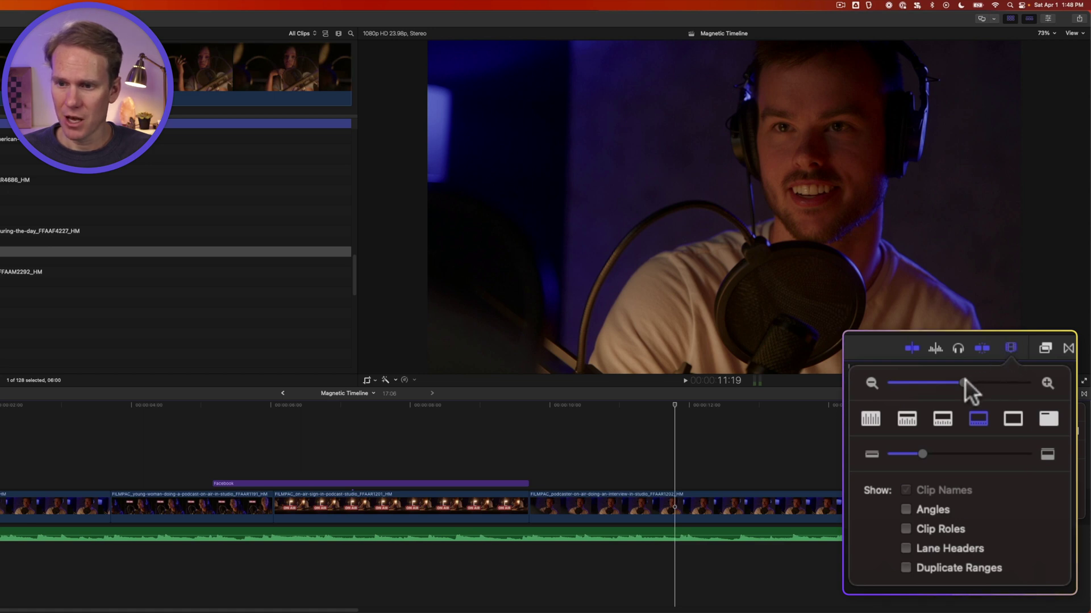
pyautogui.moveTo(964, 379); pyautogui.dragTo(1004, 375)
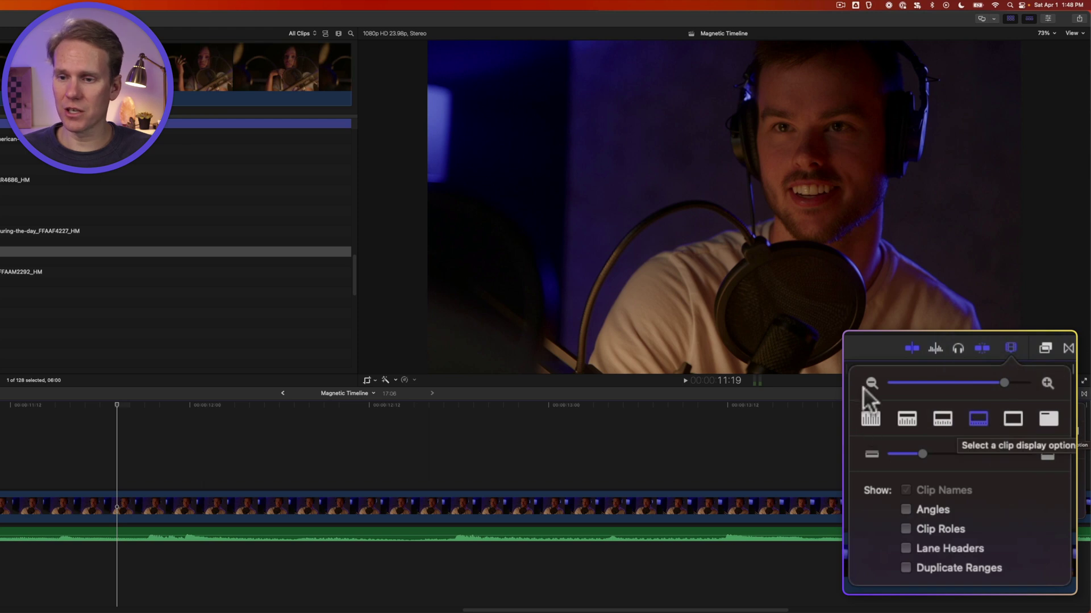
pyautogui.click(865, 416)
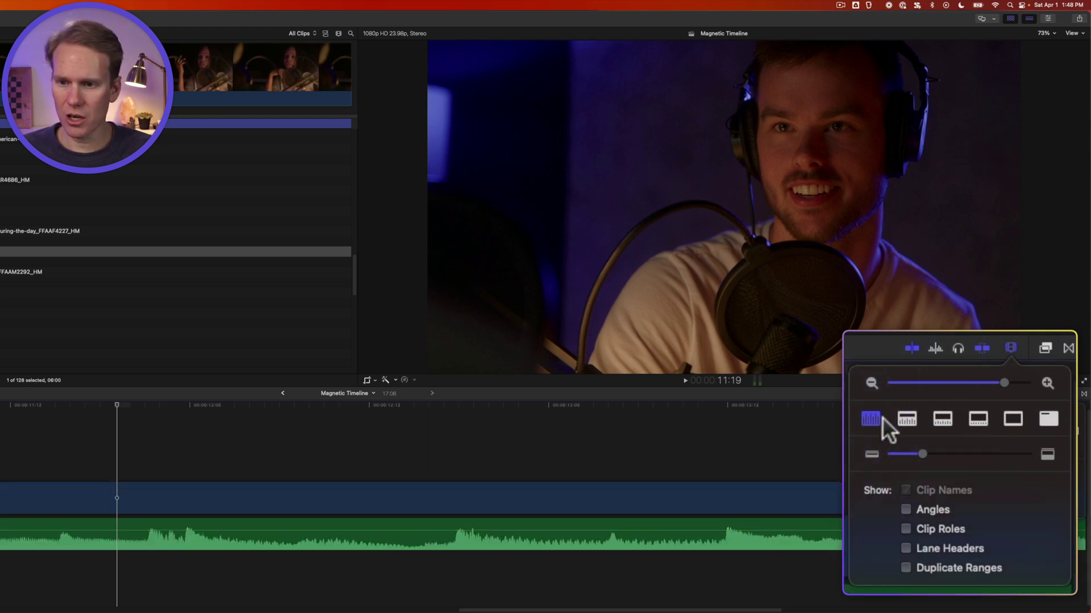
pyautogui.click(913, 416)
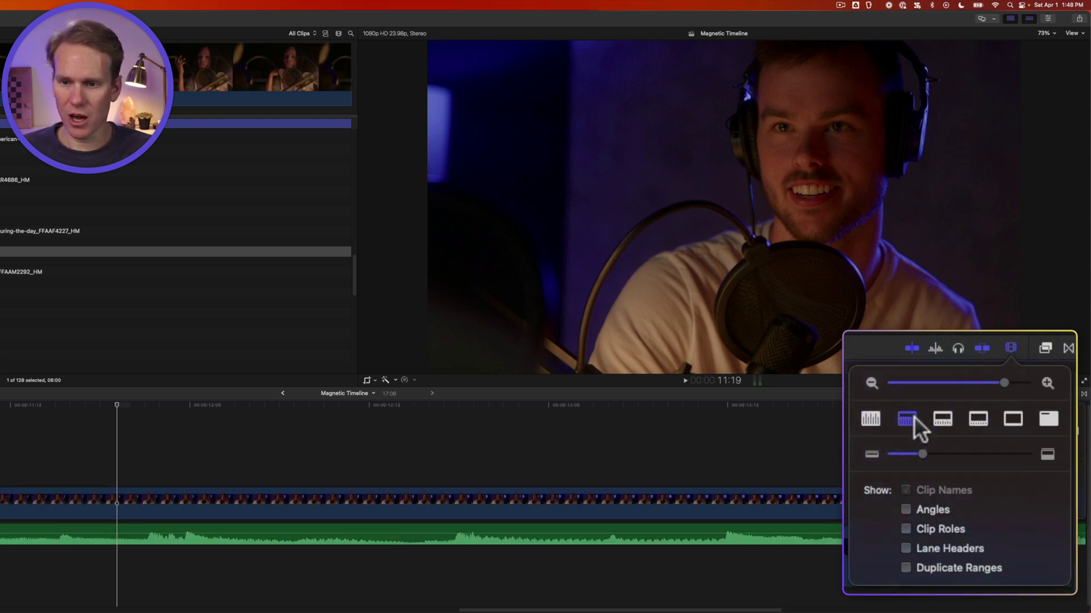
pyautogui.click(1008, 421)
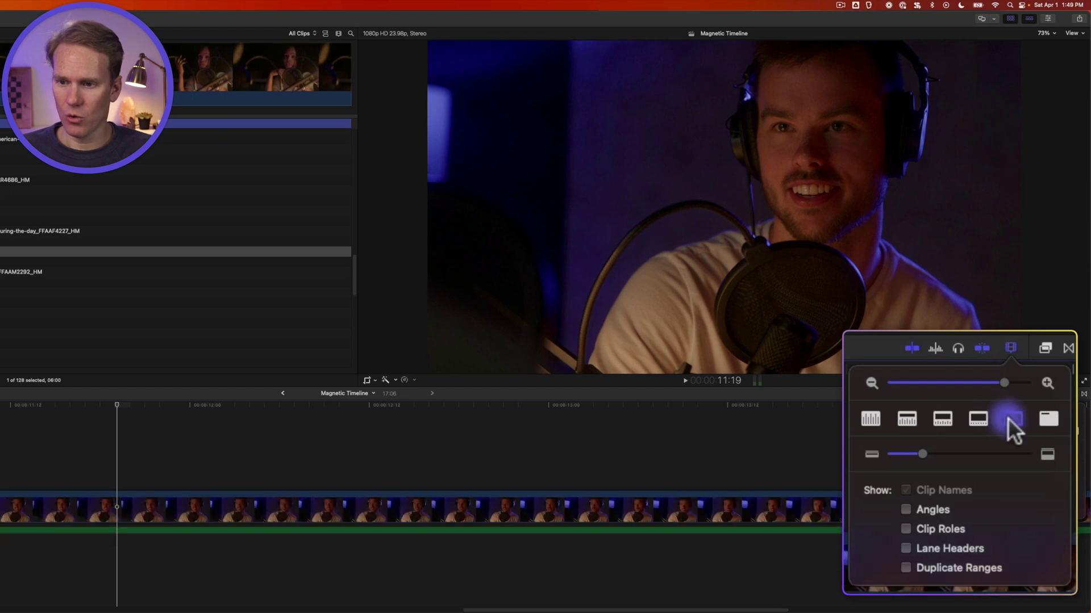
pyautogui.click(1048, 418)
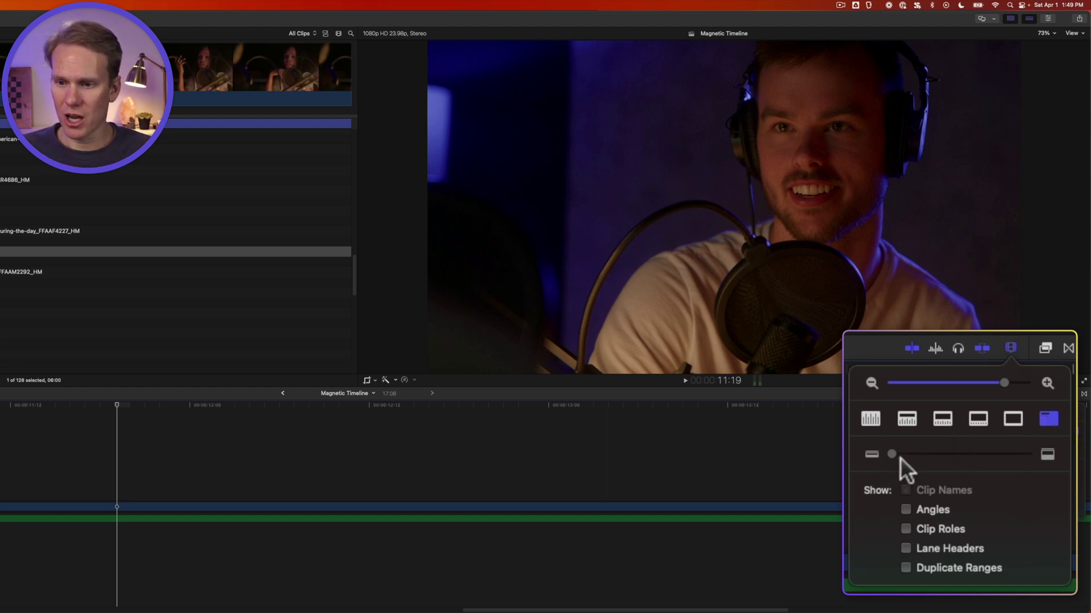
# Step: Choose filmstrips with waveforms, raise the clip height, and hide clip names
pyautogui.moveTo(898, 455); pyautogui.dragTo(959, 457)
pyautogui.click(978, 419)
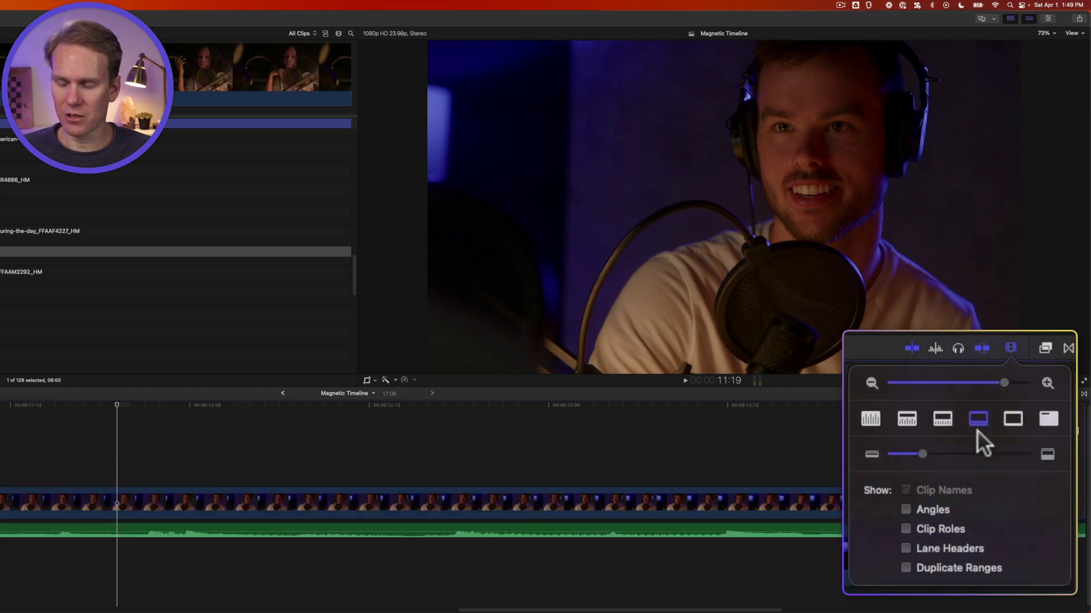
pyautogui.moveTo(909, 451); pyautogui.dragTo(960, 451)
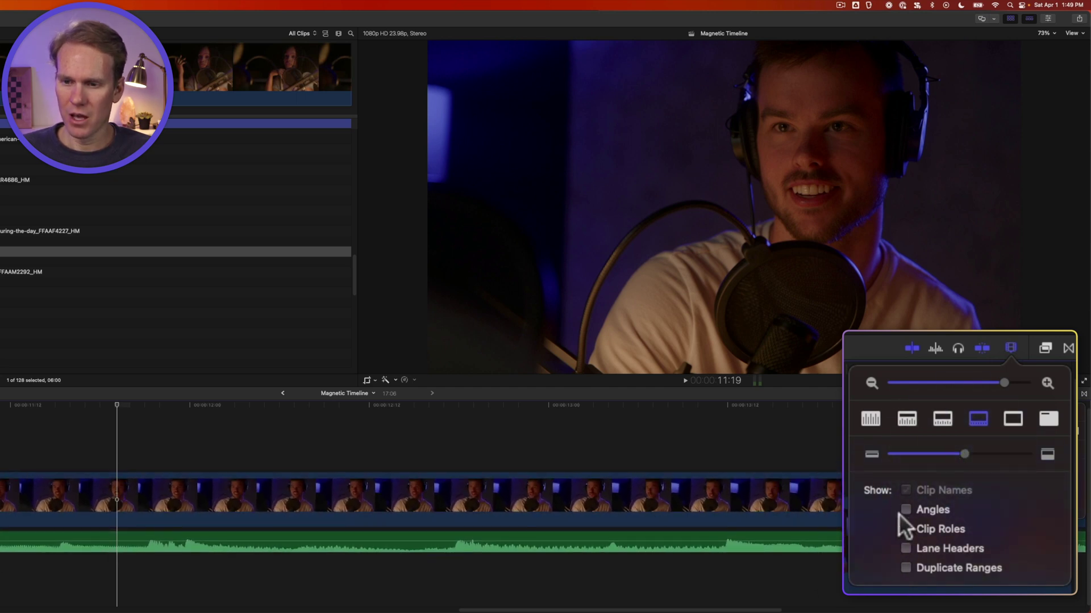
pyautogui.click(965, 490)
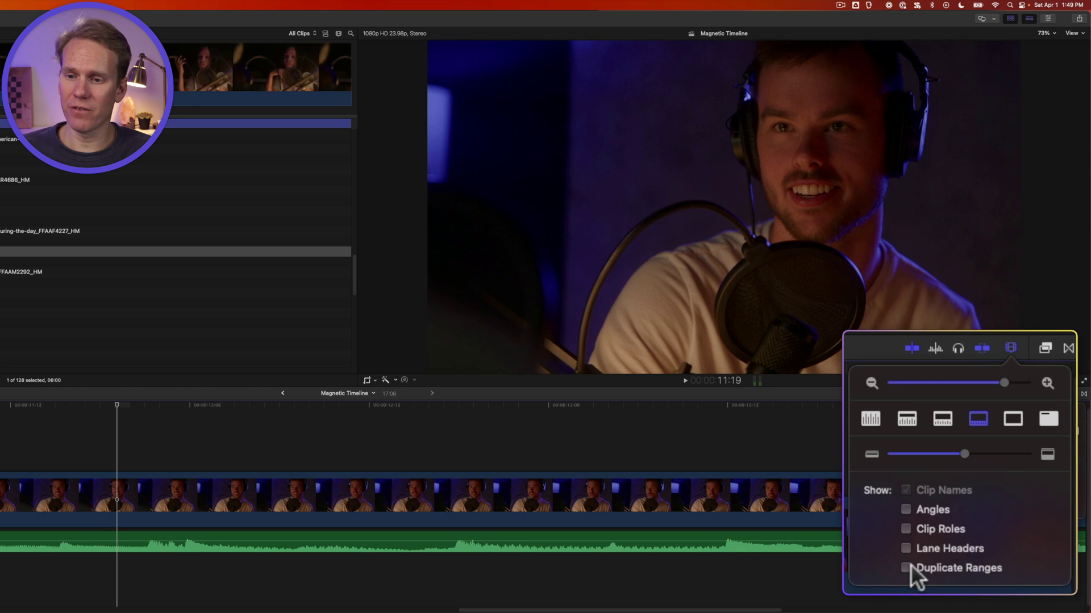
pyautogui.click(888, 450)
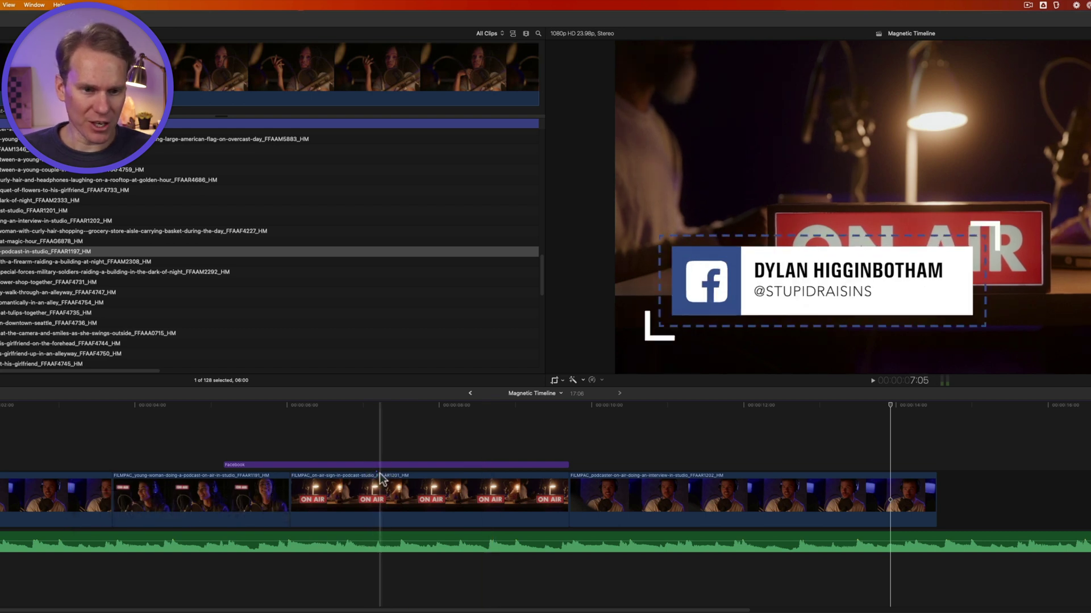
# Step: Line the Facebook title up with the ON AIR clip, then shuffle ON AIR and young-woman back into order
pyautogui.moveTo(379, 466); pyautogui.dragTo(470, 433)
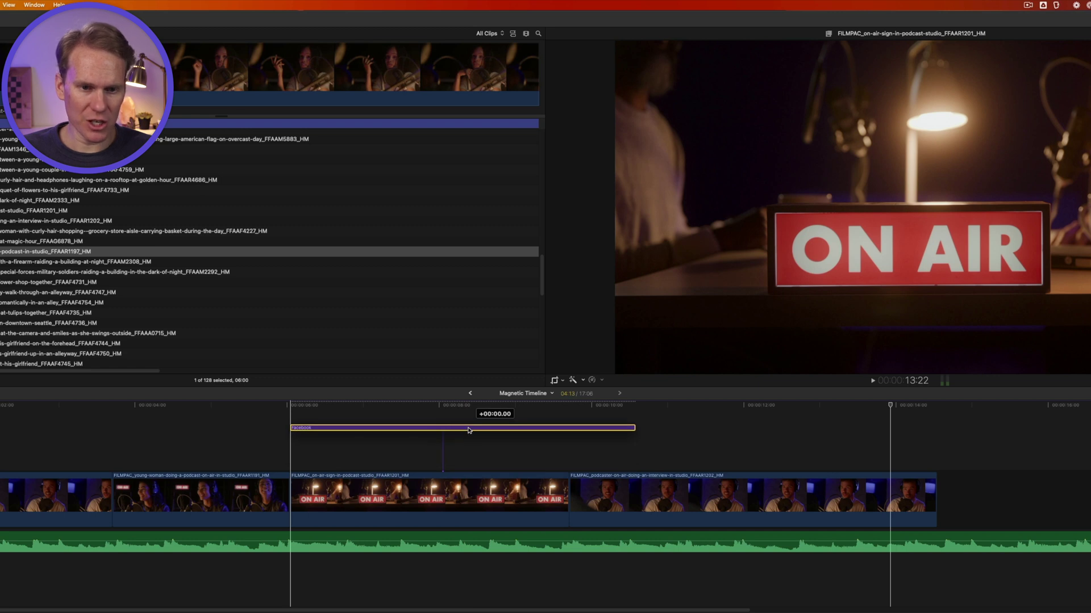
pyautogui.moveTo(469, 430); pyautogui.dragTo(467, 461)
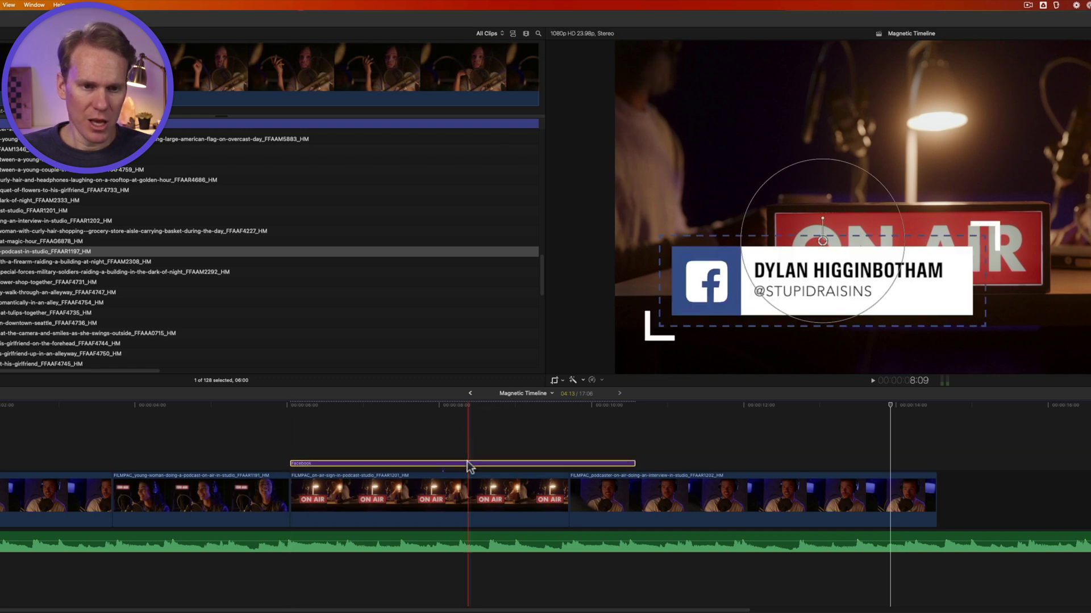
pyautogui.click(457, 492)
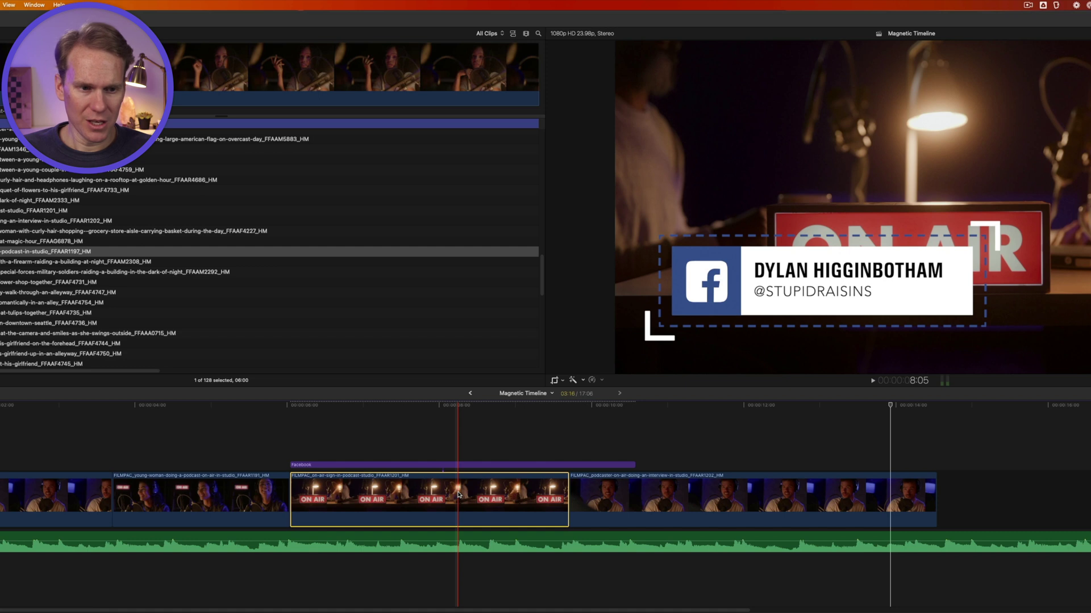
pyautogui.moveTo(458, 494); pyautogui.dragTo(200, 486)
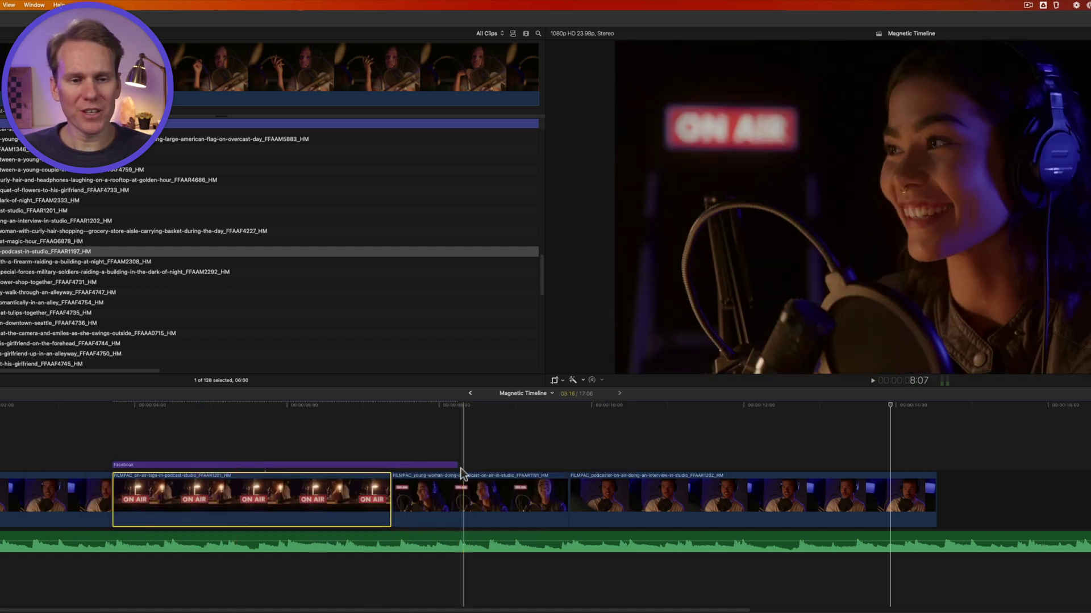
pyautogui.moveTo(251, 492); pyautogui.dragTo(429, 497)
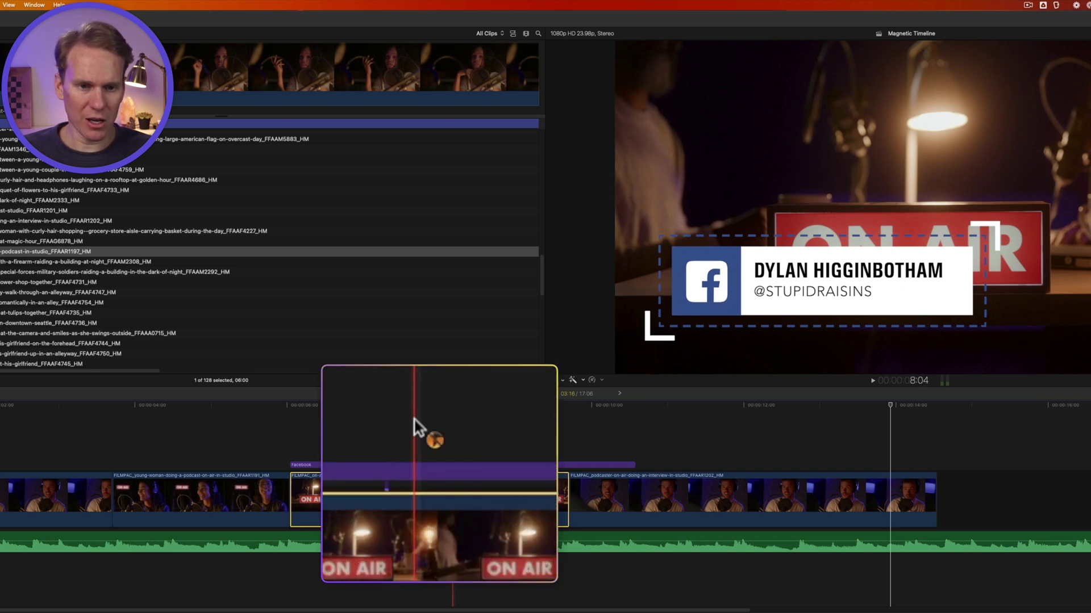
pyautogui.moveTo(467, 493); pyautogui.dragTo(170, 492)
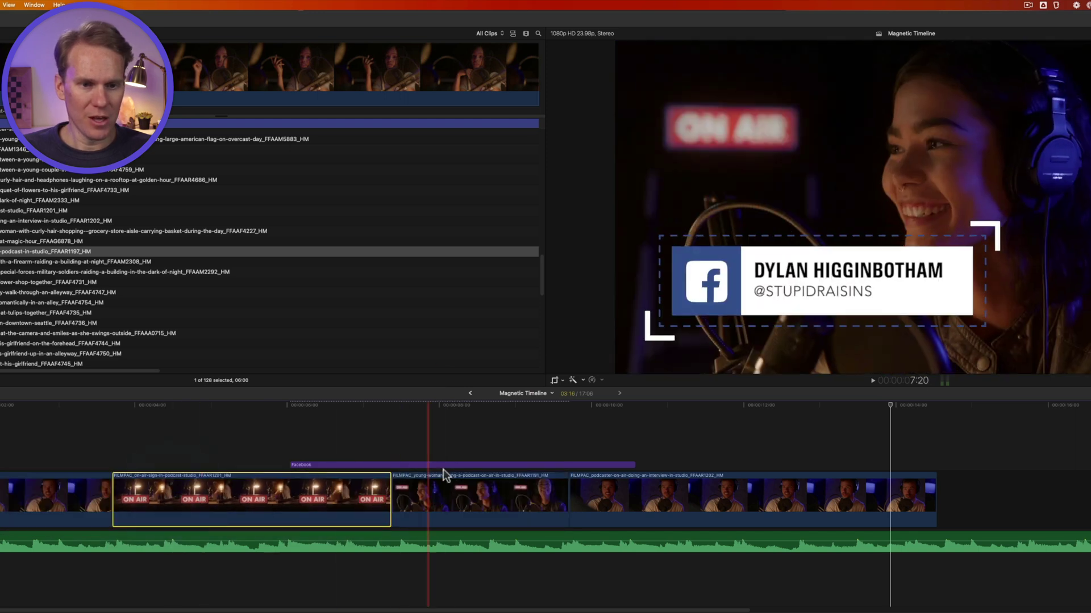
pyautogui.moveTo(453, 489); pyautogui.dragTo(173, 486)
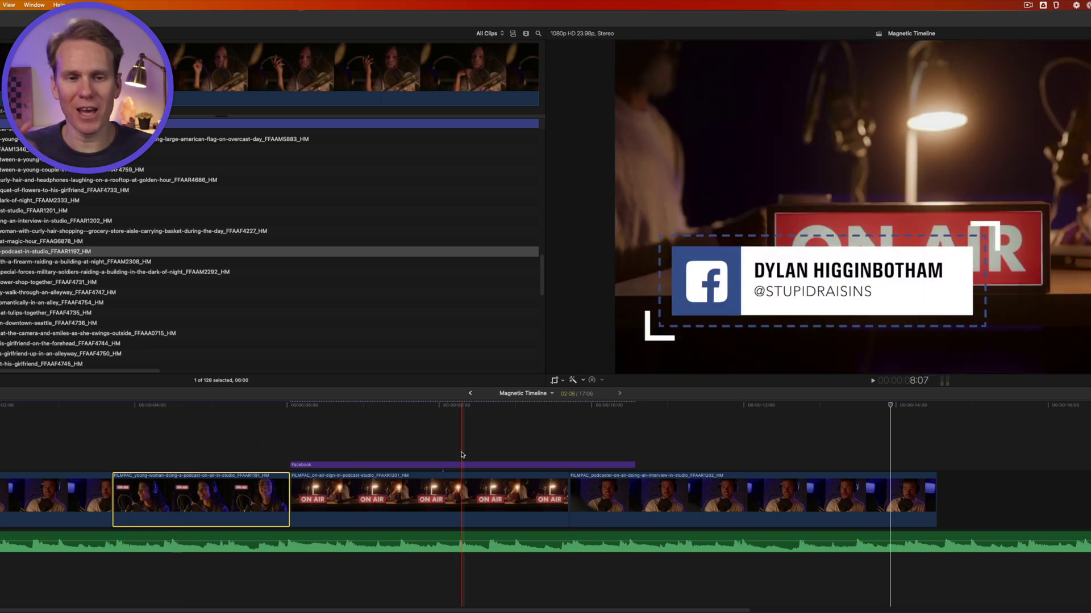
pyautogui.moveTo(462, 465); pyautogui.dragTo(399, 509)
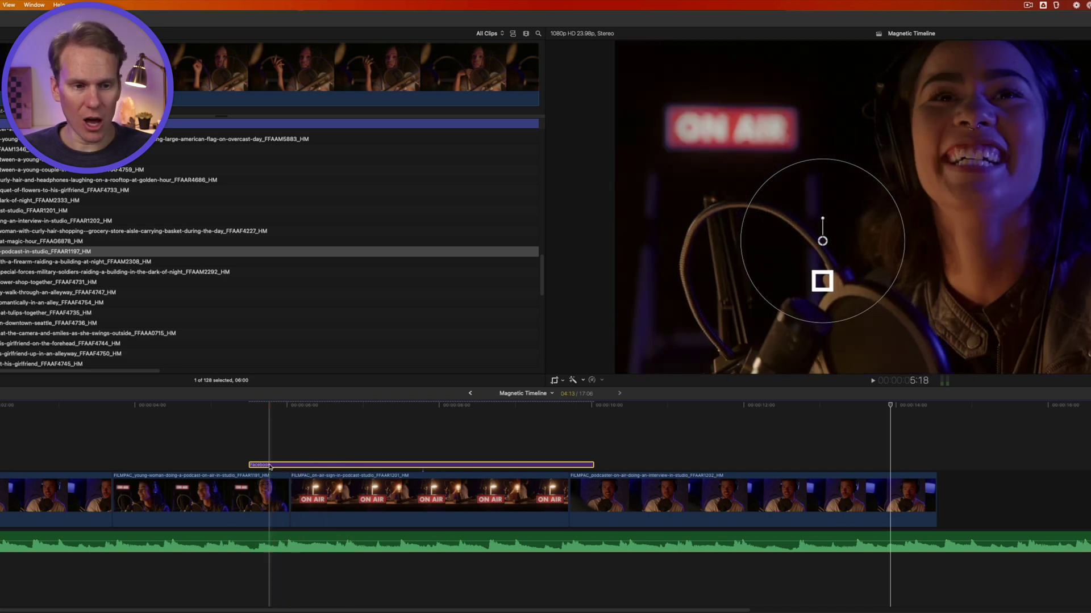
# Step: Holding Option-Command, drag the Facebook title slightly left and back into its lane above ON AIR
pyautogui.press('alt+super')
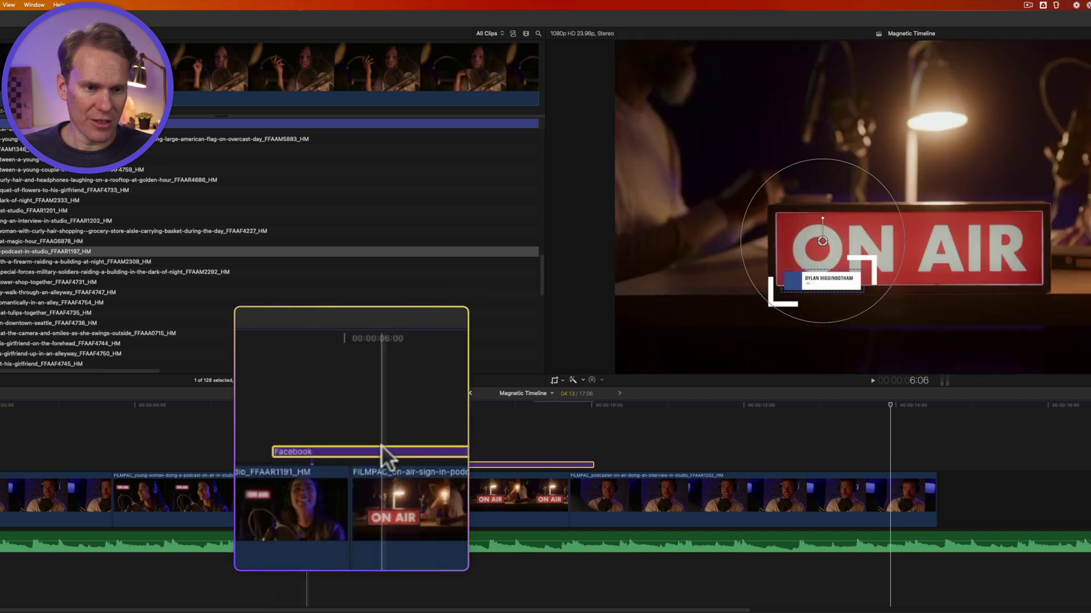
pyautogui.moveTo(307, 461); pyautogui.dragTo(318, 426)
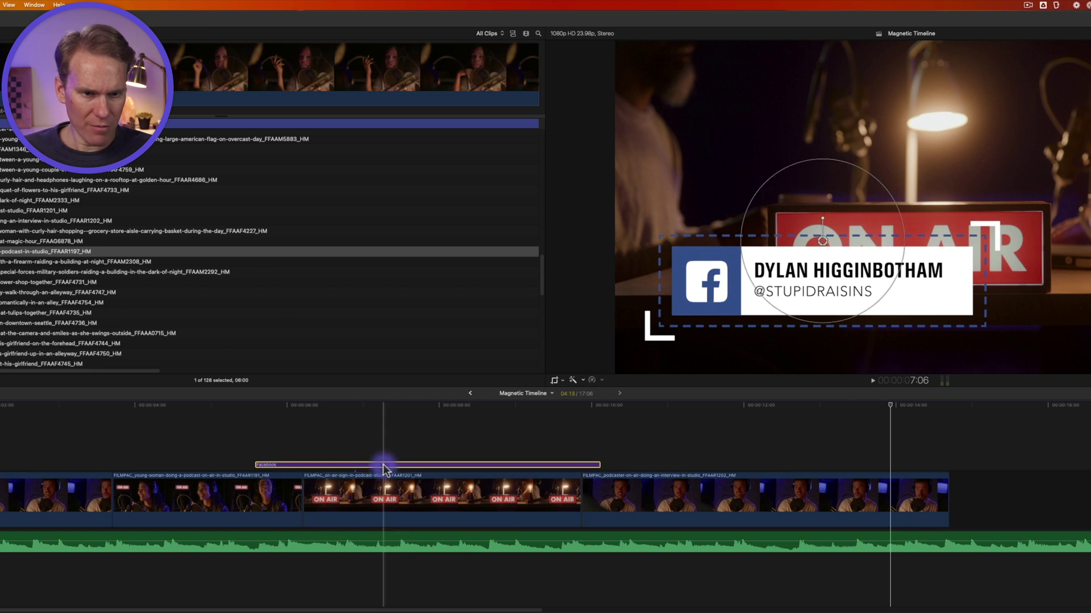
pyautogui.moveTo(383, 466)
pyautogui.mouseDown()
pyautogui.moveTo(392, 430)
pyautogui.moveTo(384, 465)
pyautogui.mouseUp()
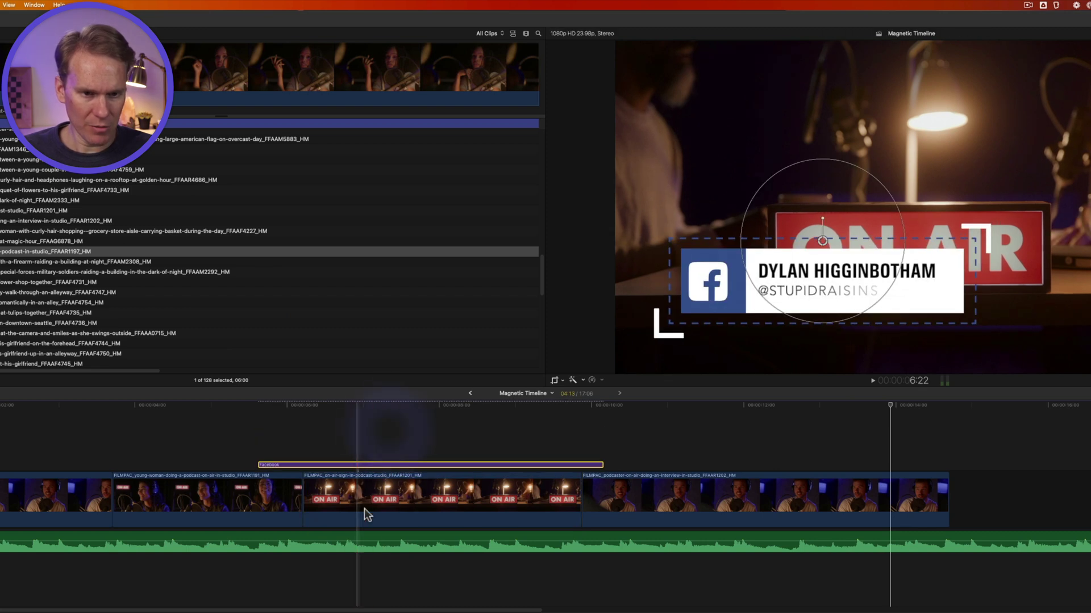
pyautogui.click(373, 508)
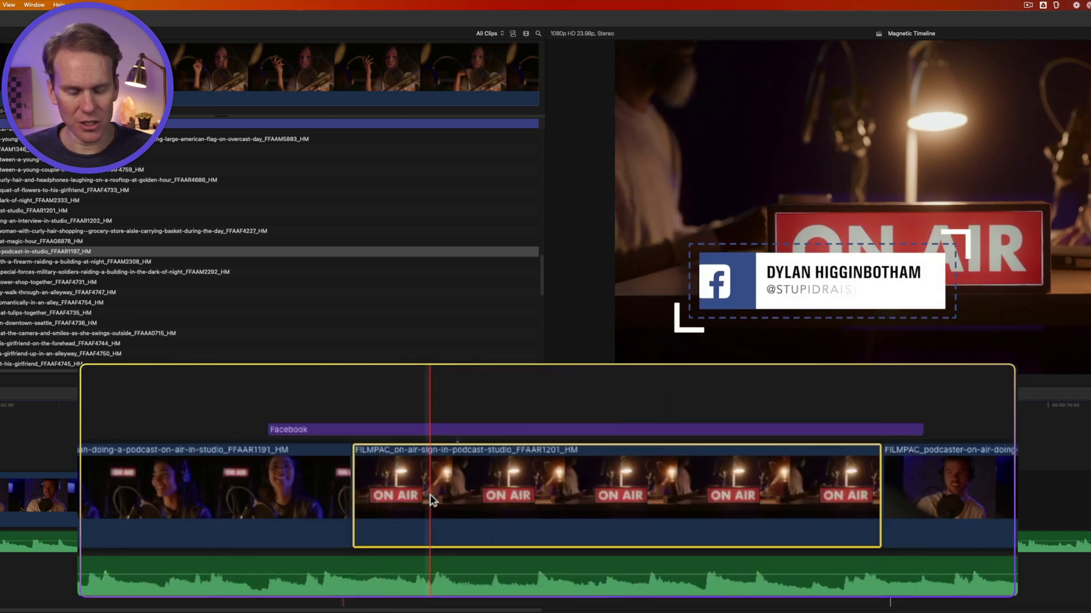
# Step: Slip the ON AIR clip's footage with the Trim tool, holding grave so the Facebook title stays put
pyautogui.press('t')
pyautogui.moveTo(699, 494); pyautogui.dragTo(571, 498)
pyautogui.press('`')
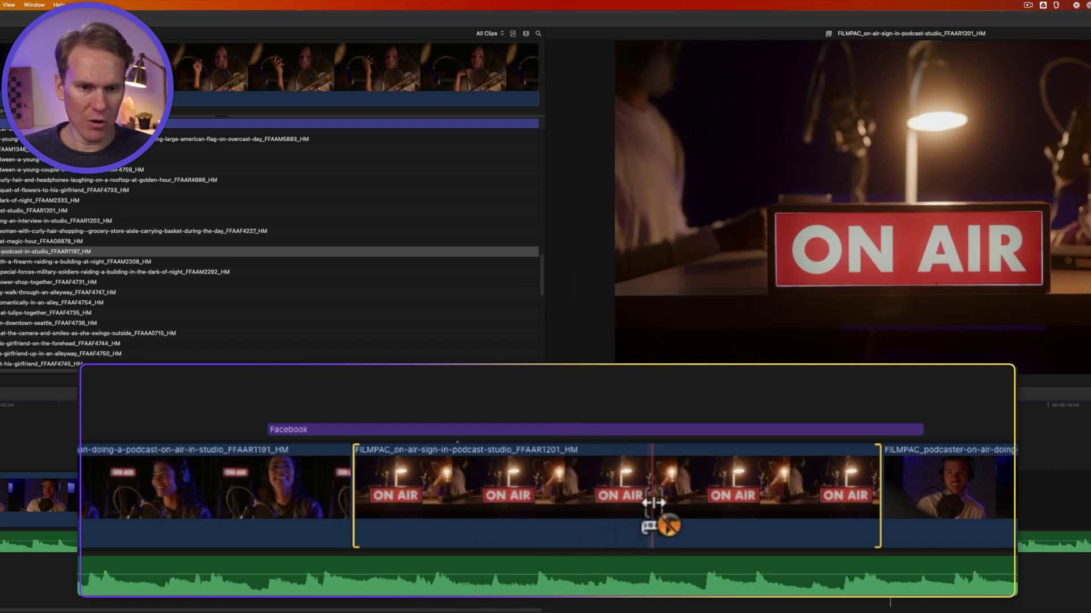
pyautogui.moveTo(653, 503); pyautogui.dragTo(465, 502)
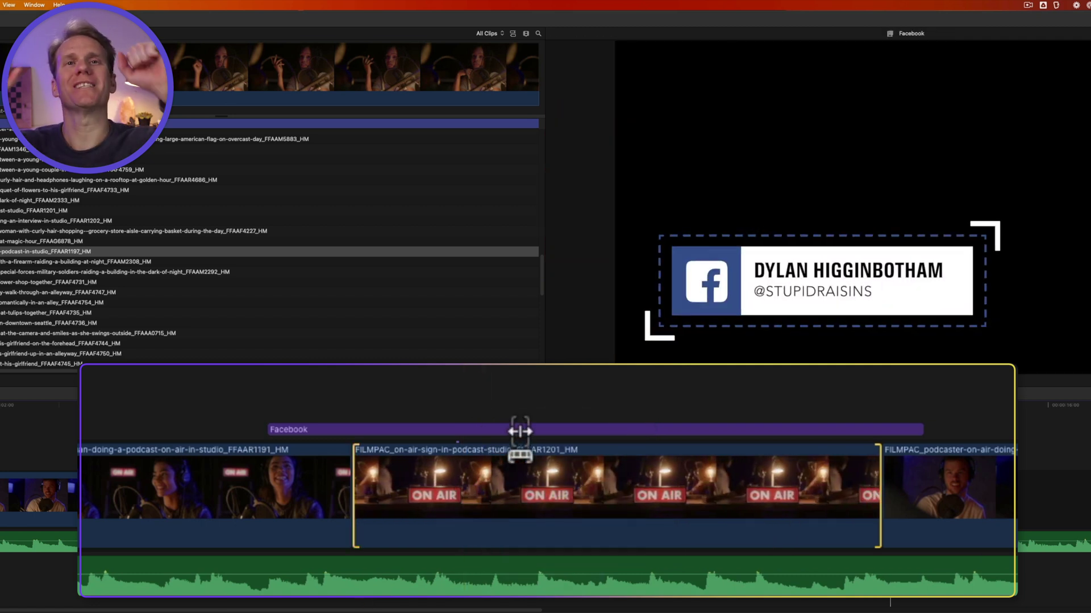